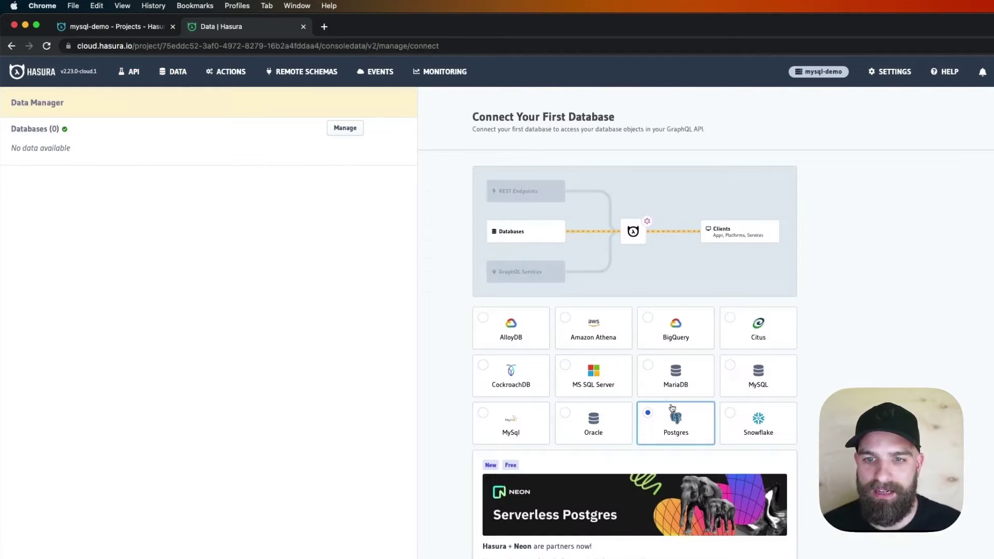
Connect an existing MySQL database named chinook, supplying its JDBC connection URL.
{"action": "left_click", "coordinate": [735, 376]}
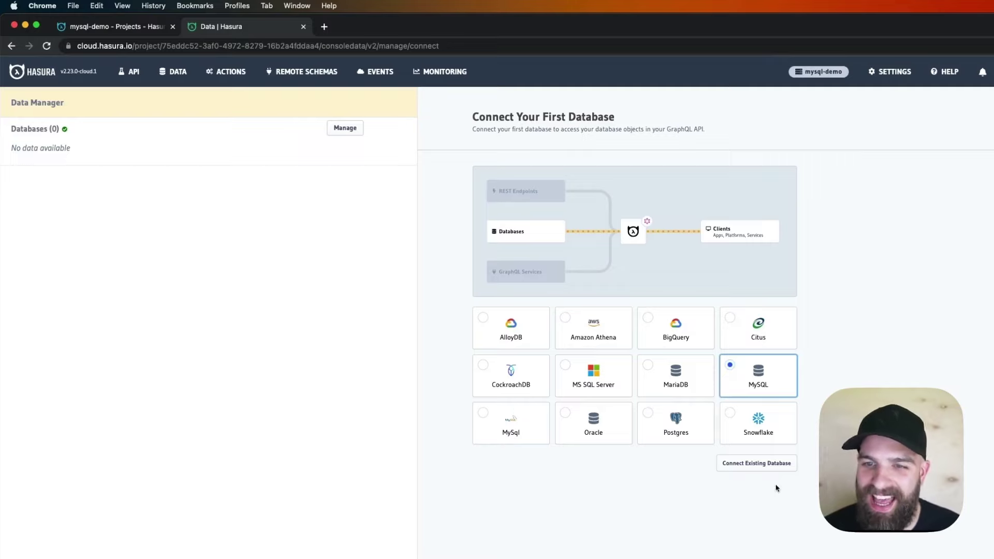
{"action": "left_click", "coordinate": [772, 466]}
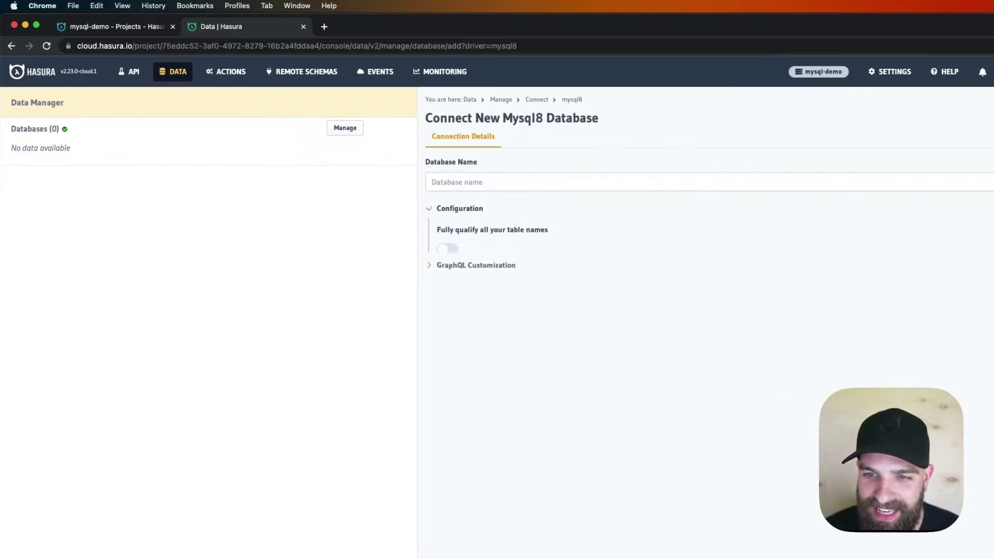
{"action": "left_click", "coordinate": [668, 187]}
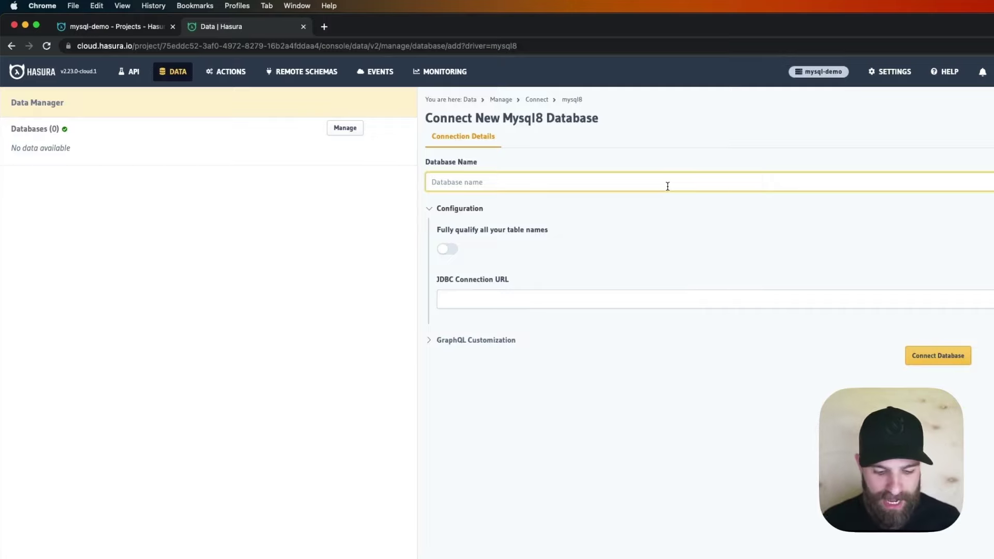
{"action": "type", "text": "chinook"}
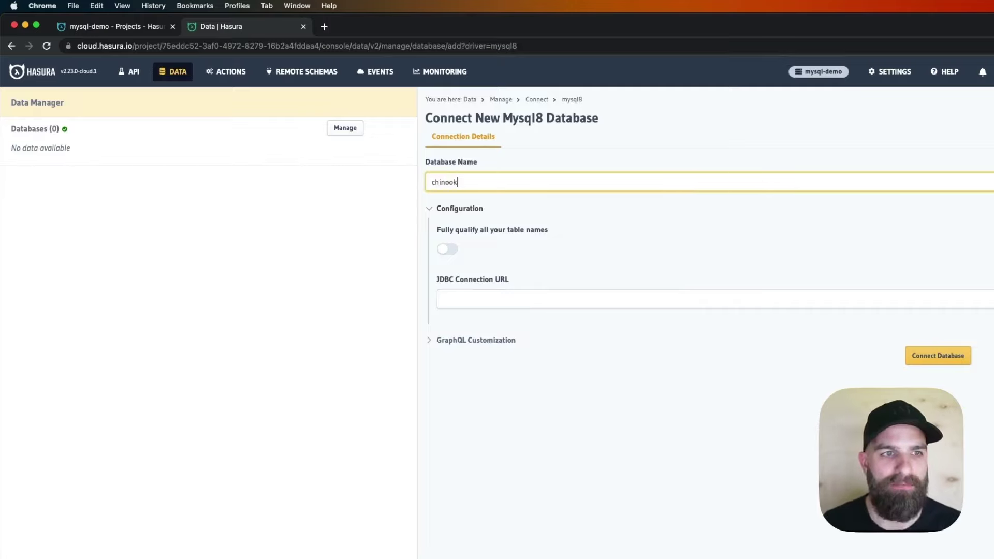
{"action": "left_click", "coordinate": [772, 305]}
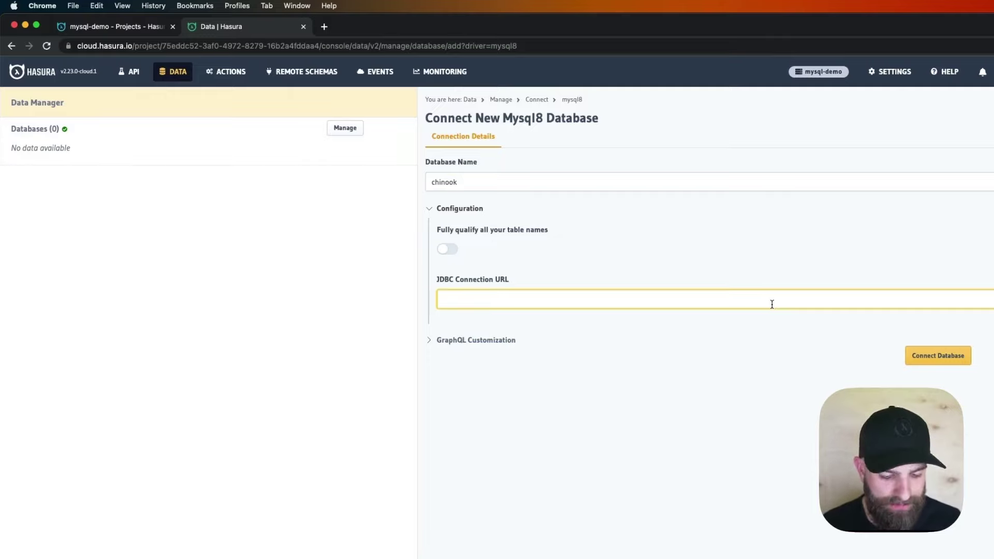
{"action": "key", "text": "super+v"}
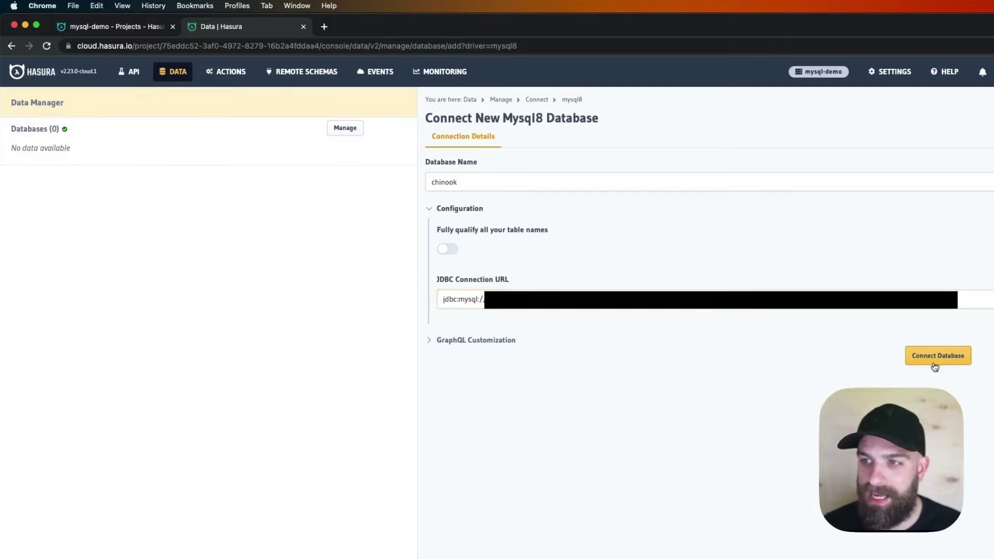
{"action": "left_click", "coordinate": [935, 365]}
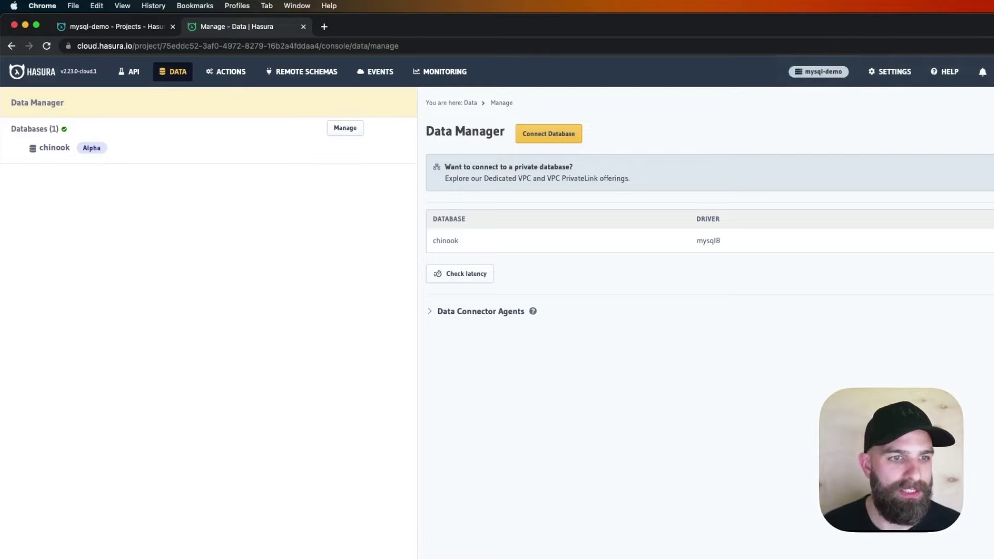
Track all untracked tables of the chinook database.
{"action": "left_click", "coordinate": [46, 155]}
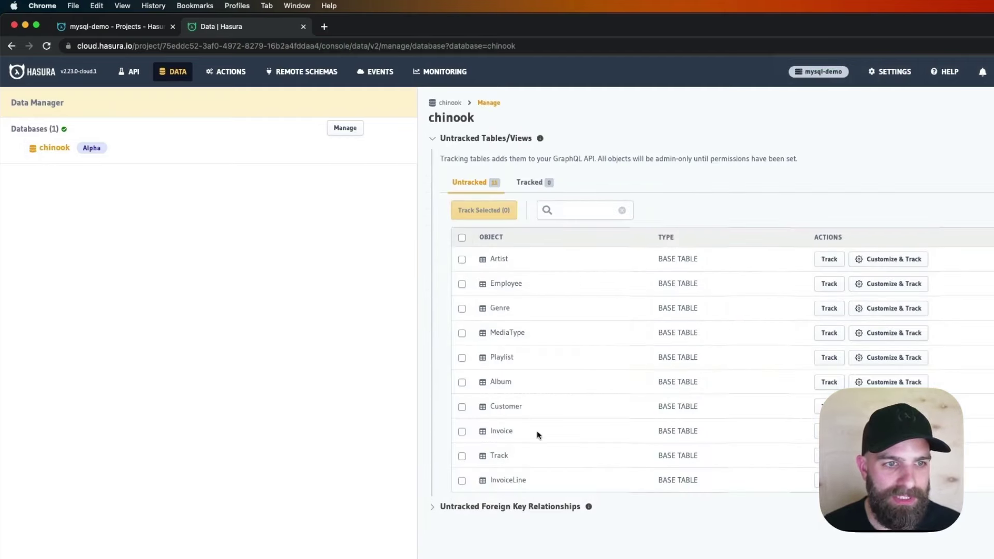
{"action": "left_click", "coordinate": [463, 237]}
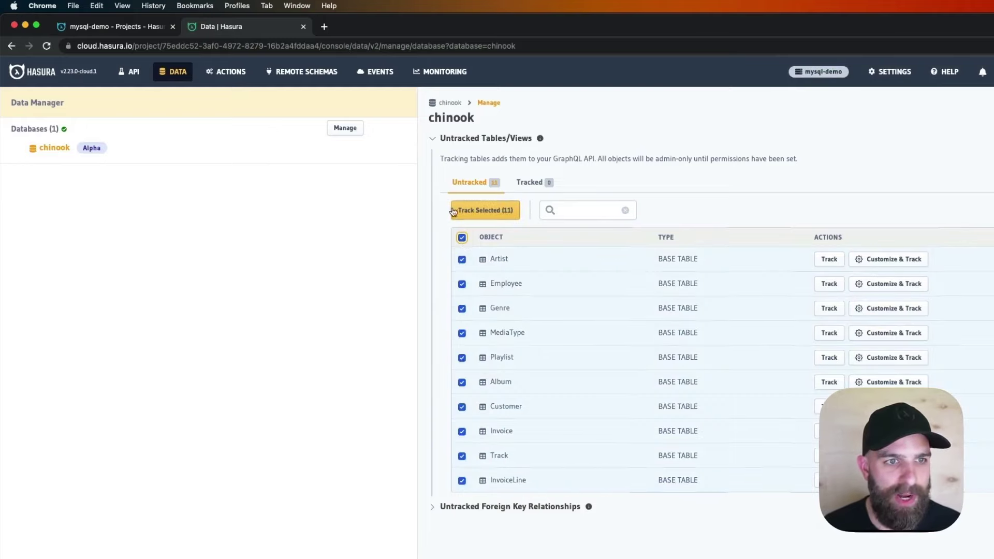
{"action": "left_click", "coordinate": [481, 210]}
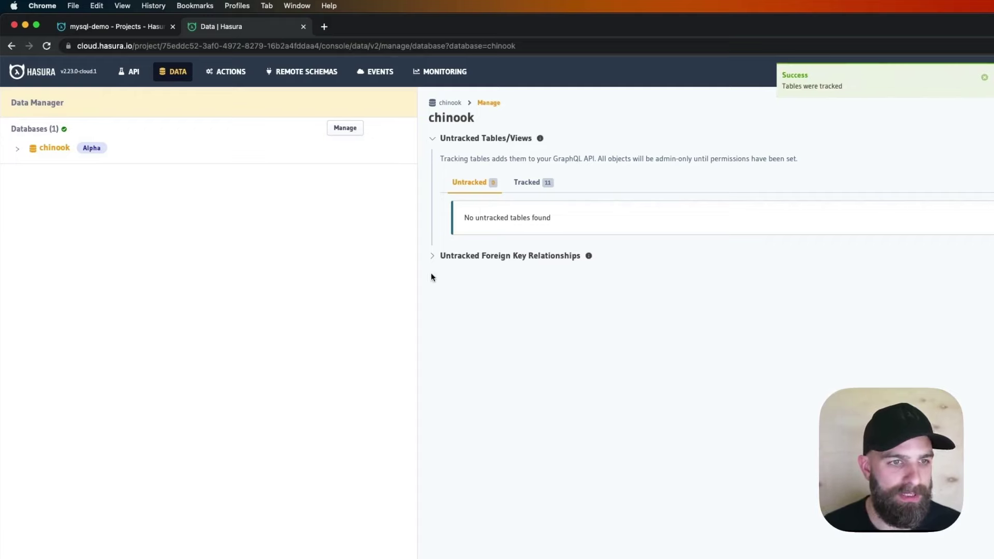
Track all suggested foreign key relationships of the chinook database.
{"action": "left_click", "coordinate": [434, 257]}
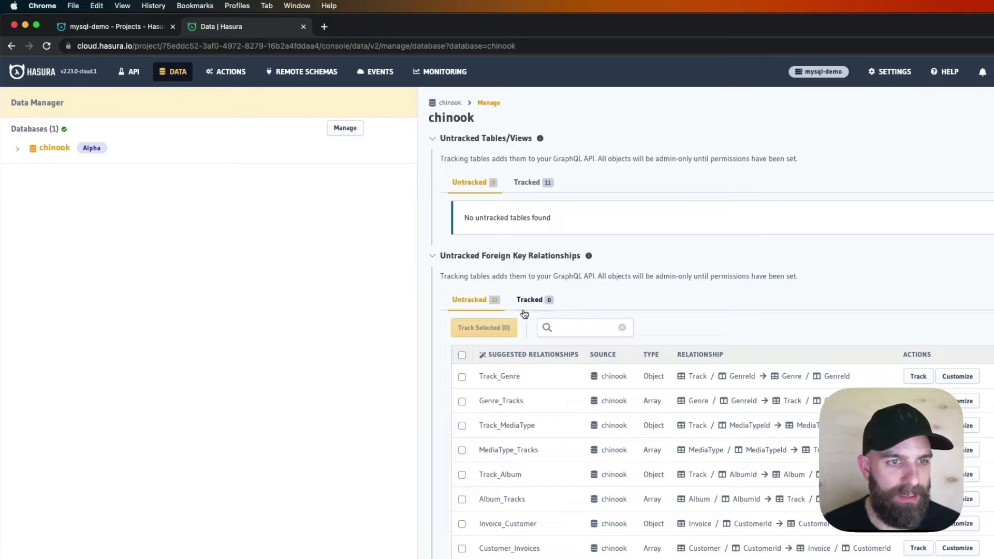
{"action": "left_click", "coordinate": [462, 355]}
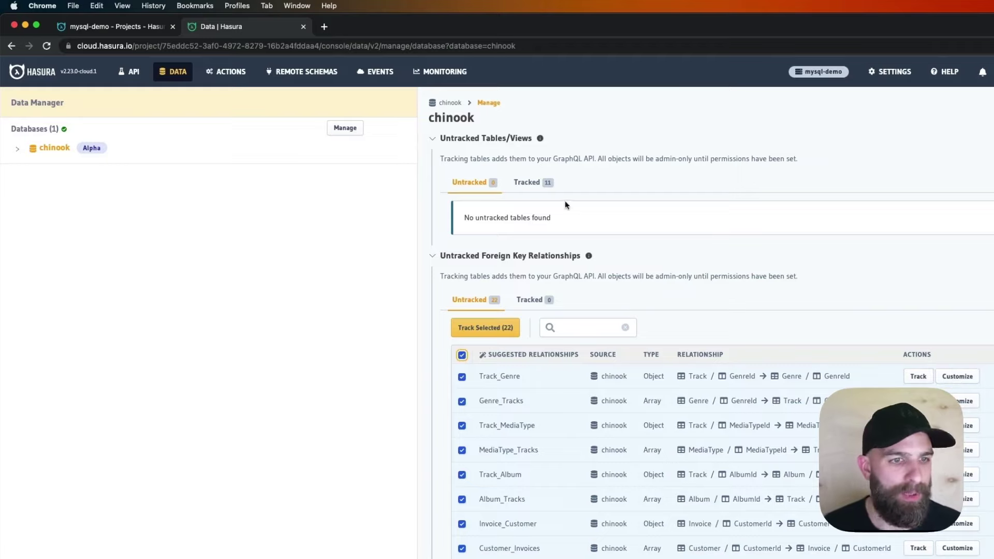
{"action": "left_click", "coordinate": [462, 329]}
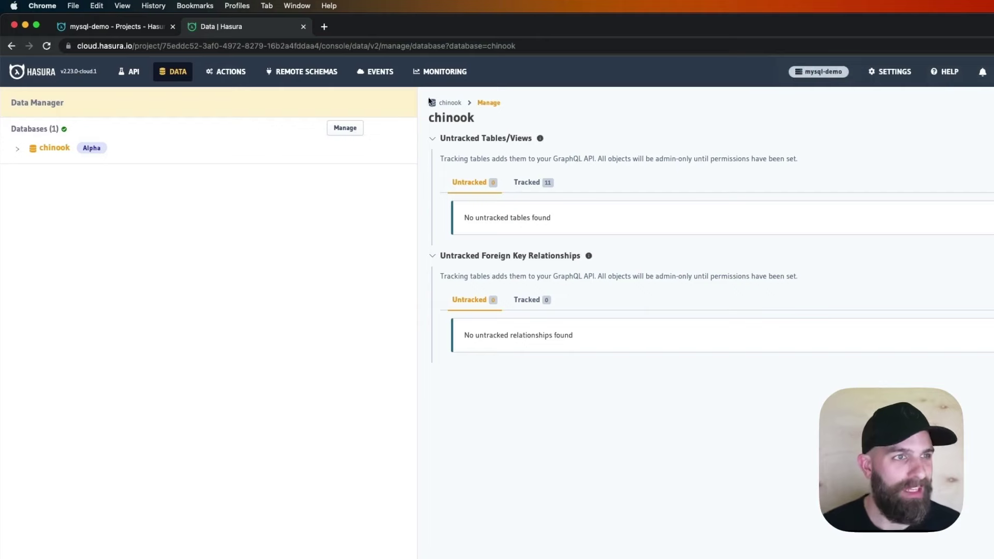
Start a GraphQL query in the API explorer that selects Album with a nested Album_Artist block.
{"action": "left_click", "coordinate": [133, 72]}
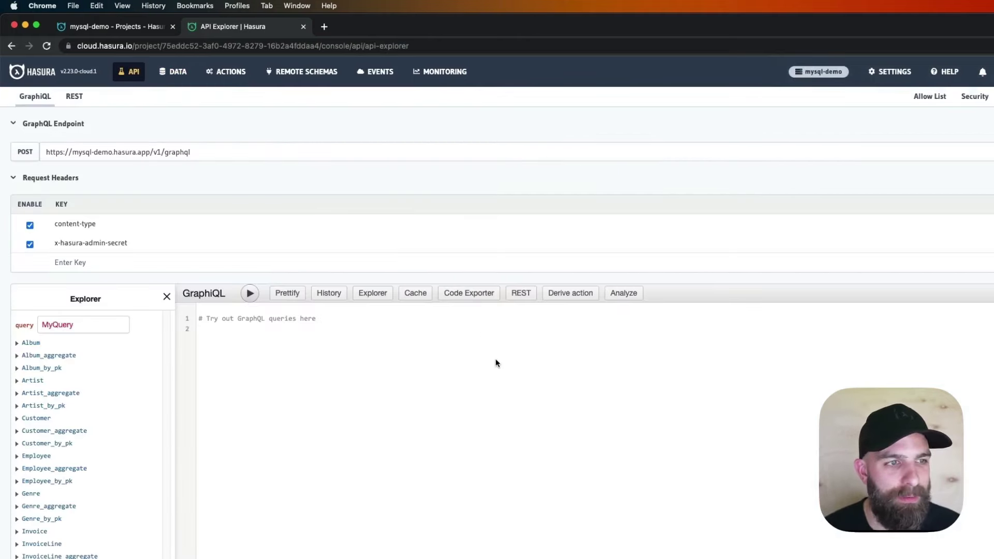
{"action": "key", "text": "super+a"}
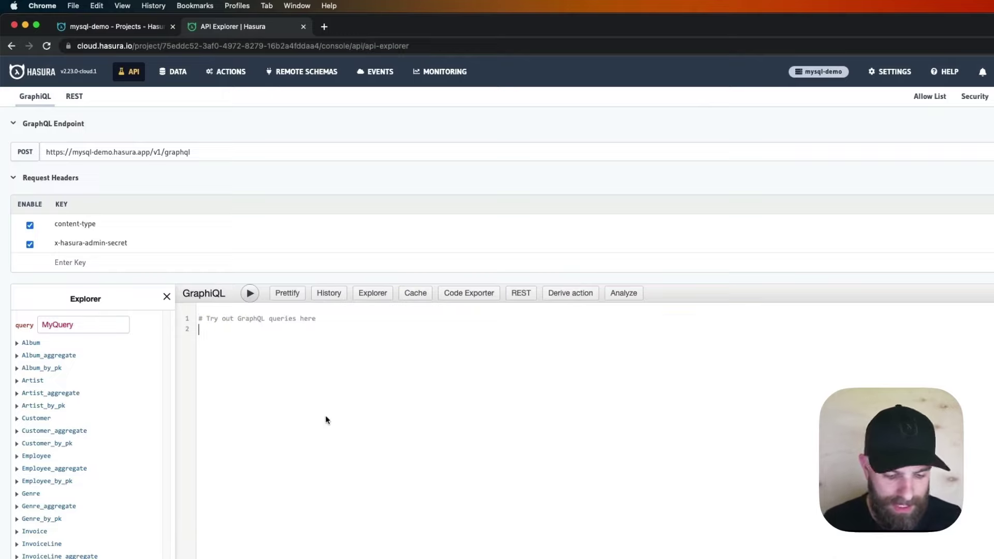
{"action": "type", "text": "{"}
{"action": "key", "text": "Return"}
{"action": "type", "text": "al"}
{"action": "key", "text": "Return"}
{"action": "type", "text": "{"}
{"action": "key", "text": "Return"}
{"action": "type", "text": "art"}
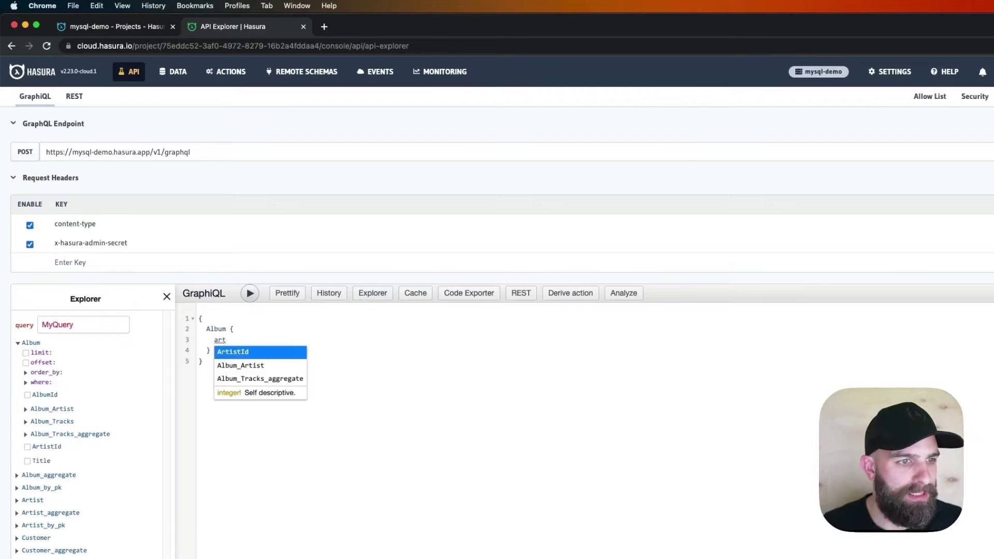
{"action": "key", "text": "Down"}
{"action": "key", "text": "Return"}
{"action": "type", "text": "{"}
{"action": "key", "text": "Return"}
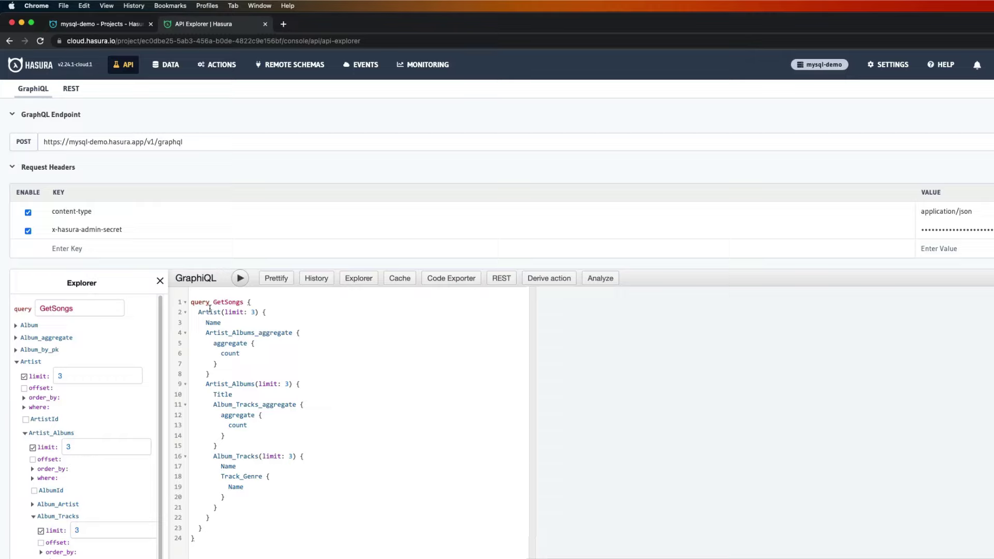
Run the GetSongs query and examine the returned artists, albums, tracks and genres.
{"action": "mouse_move", "coordinate": [235, 314]}
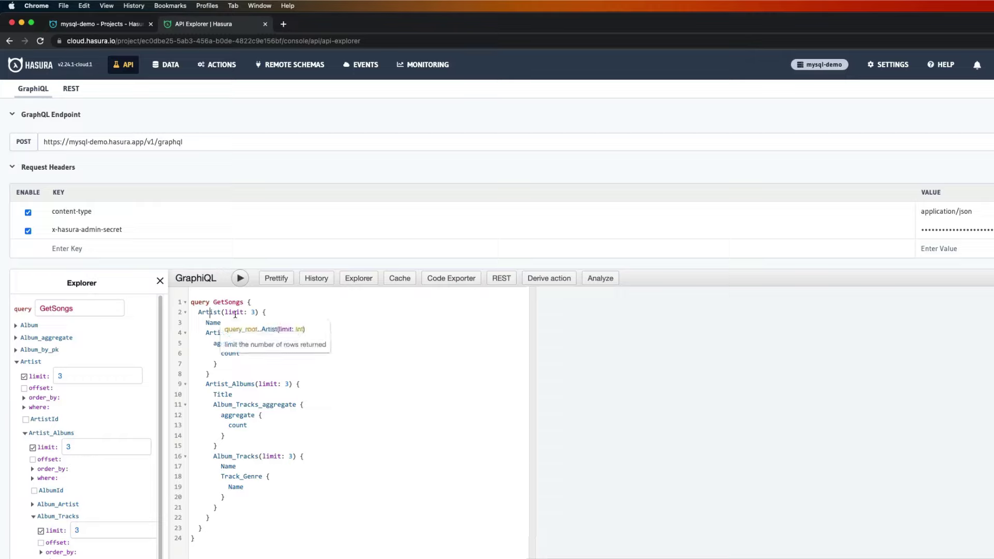
{"action": "left_click", "coordinate": [313, 310]}
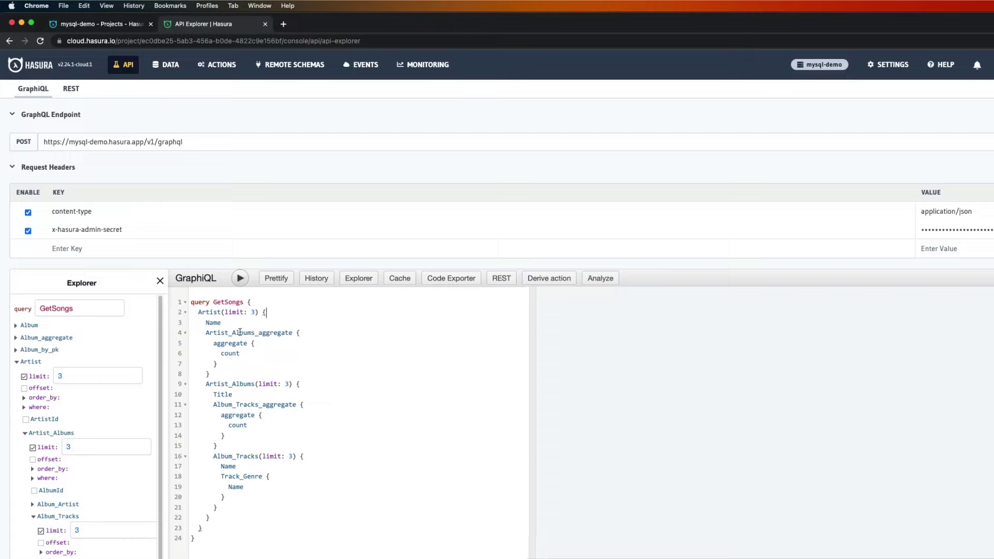
{"action": "mouse_move", "coordinate": [277, 333]}
{"action": "left_click", "coordinate": [244, 275]}
{"action": "scroll", "coordinate": [761, 414], "scroll_direction": "down", "scroll_amount": 15}
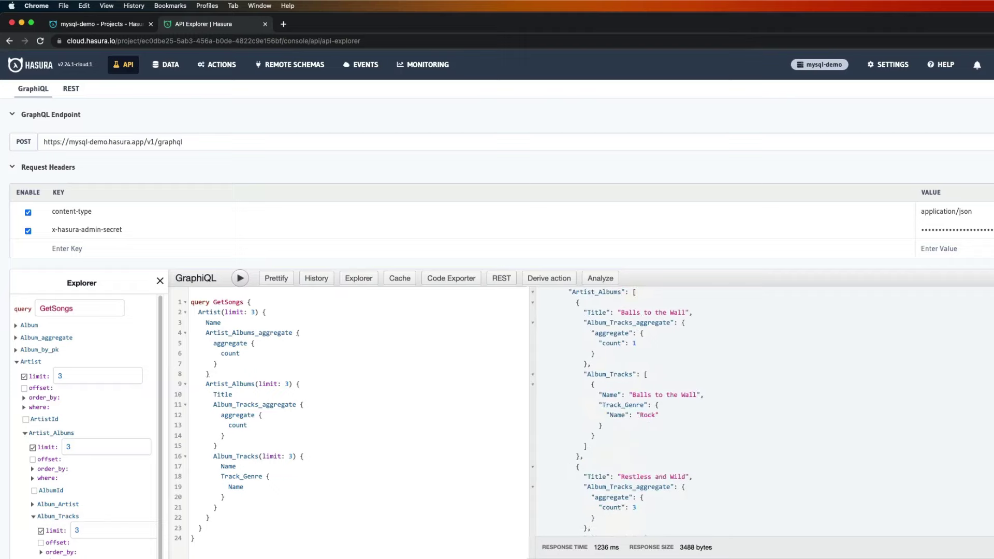
{"action": "scroll", "coordinate": [761, 414], "scroll_direction": "down", "scroll_amount": 3}
{"action": "scroll", "coordinate": [647, 414], "scroll_direction": "down", "scroll_amount": 5}
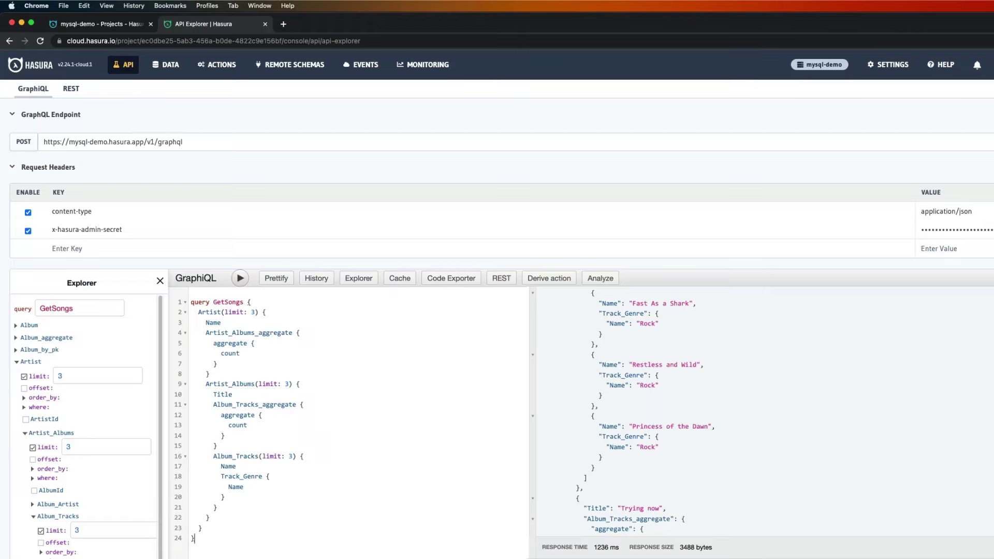
Replace the query with a CreateCustomer mutation that inserts a customer's name, postal code and e-mail and returns CustomerId, and run it.
{"action": "key", "text": "ctrl+a"}
{"action": "key", "text": "ctrl+v"}
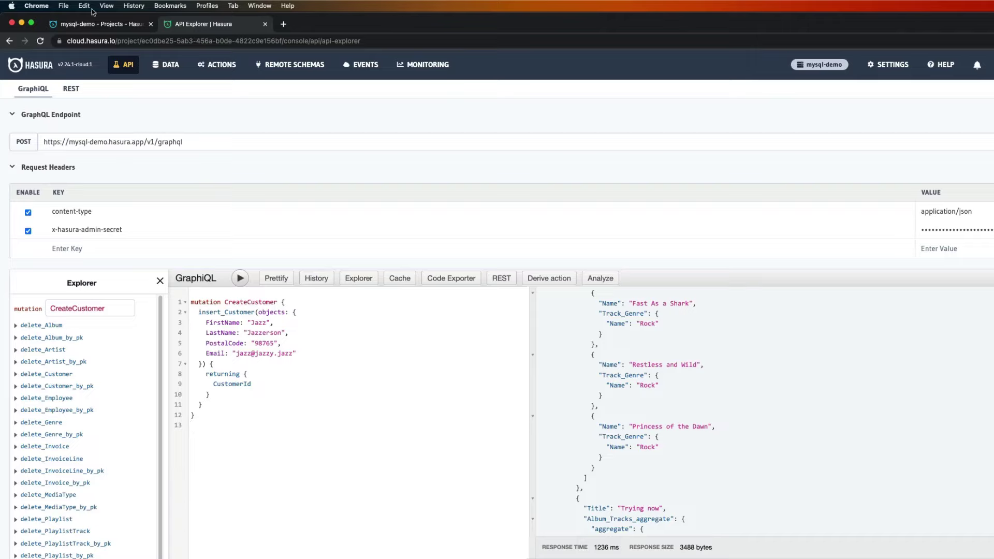
{"action": "left_click", "coordinate": [240, 278]}
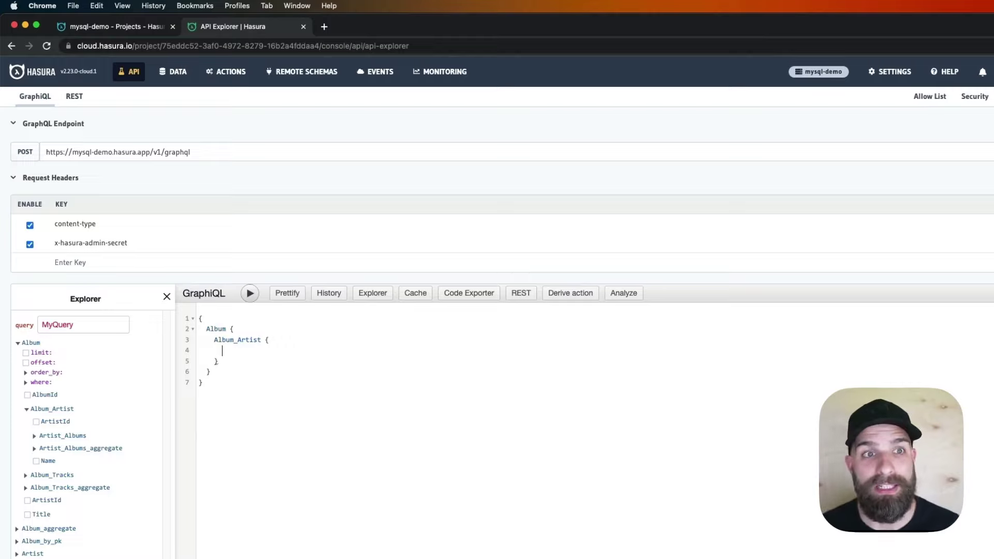
Connect an existing Postgres database named playbacks through the environment variable PLAYBACK_DB_URL.
{"action": "left_click", "coordinate": [178, 78]}
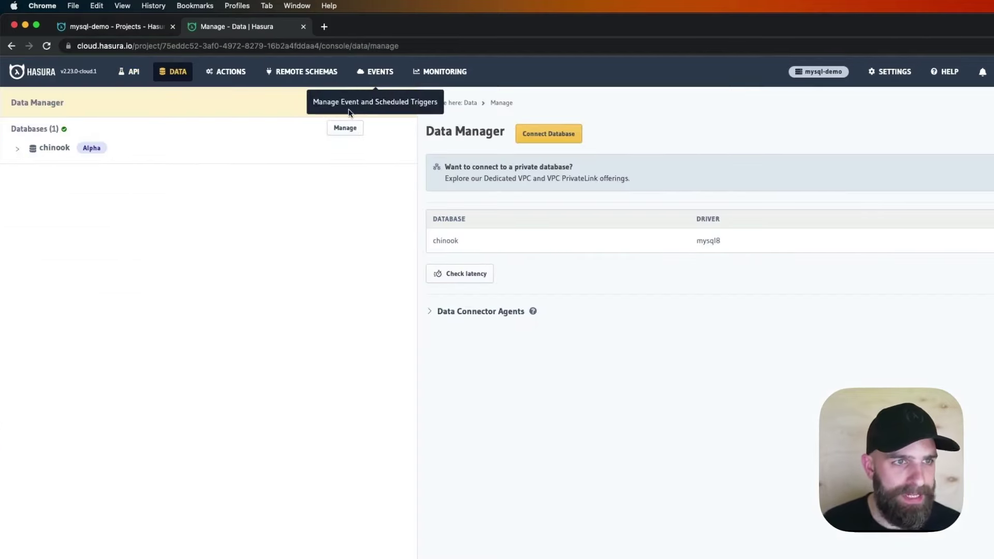
{"action": "left_click", "coordinate": [548, 134]}
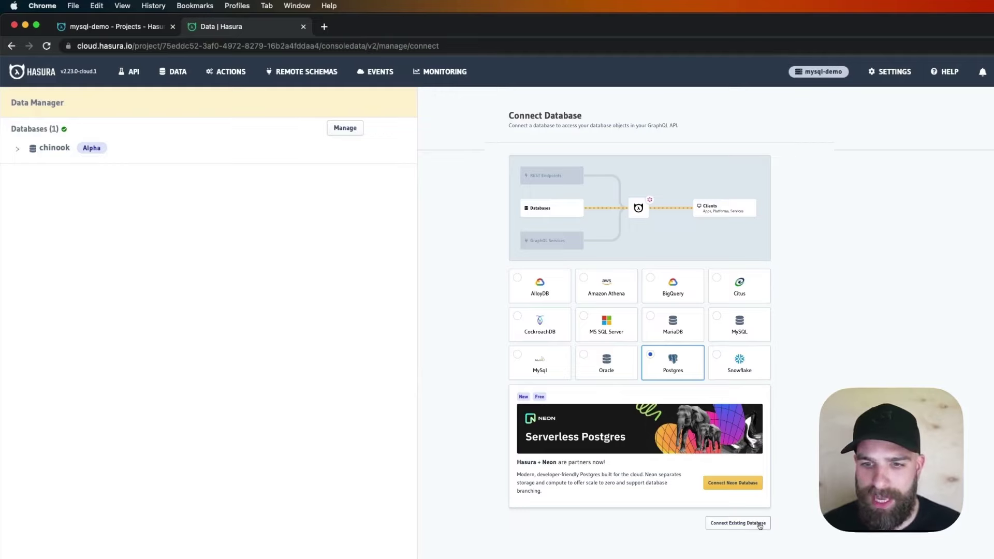
{"action": "left_click", "coordinate": [760, 526]}
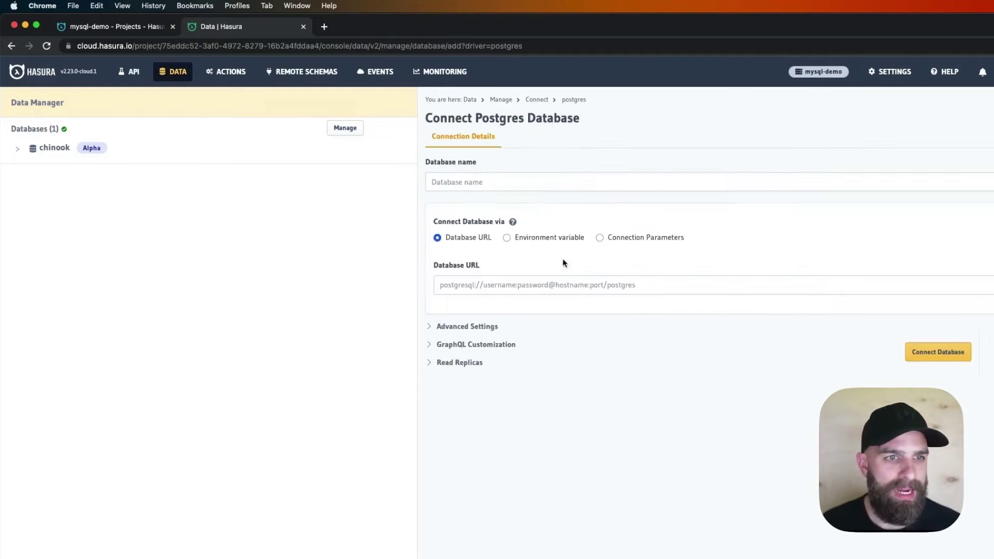
{"action": "left_click", "coordinate": [576, 239]}
{"action": "left_click", "coordinate": [484, 181]}
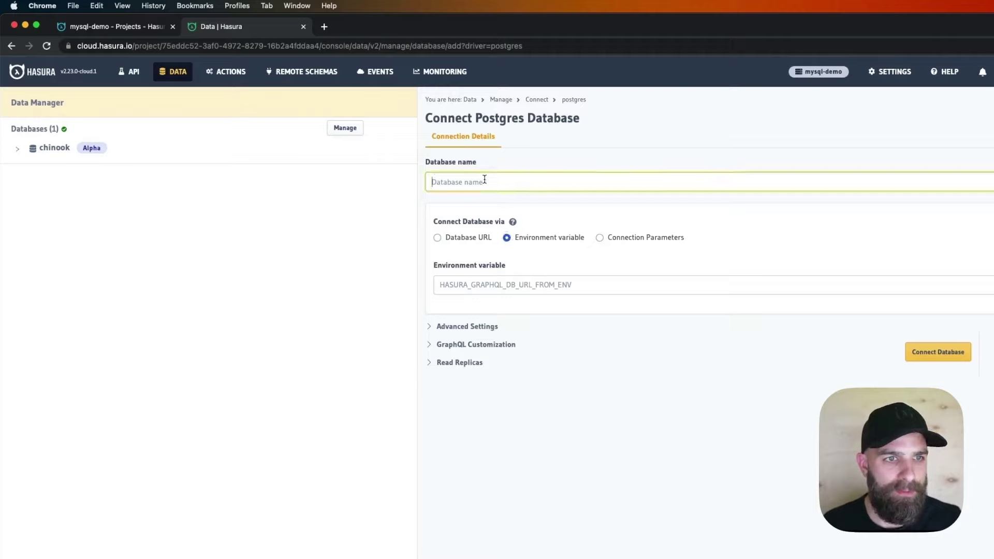
{"action": "type", "text": "playbacks"}
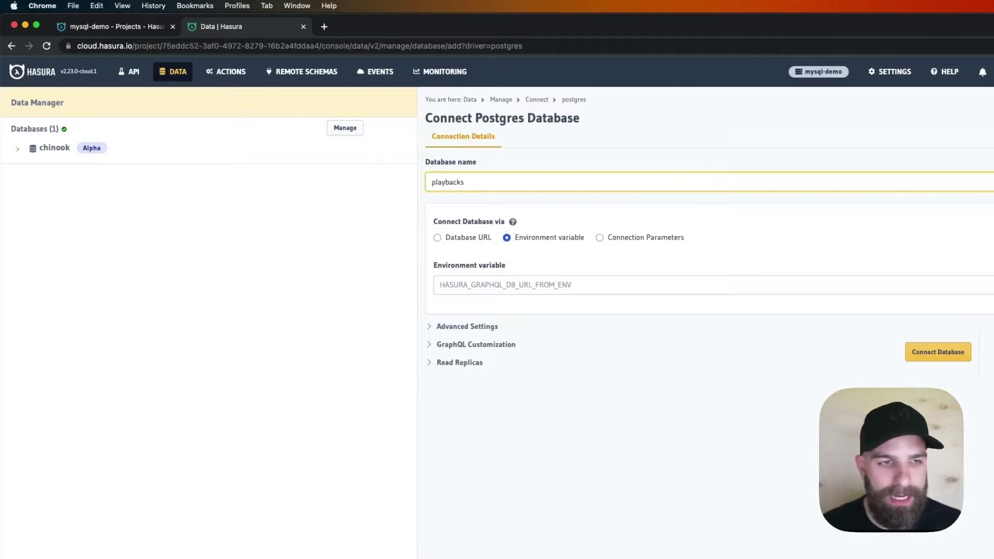
{"action": "left_click", "coordinate": [524, 280]}
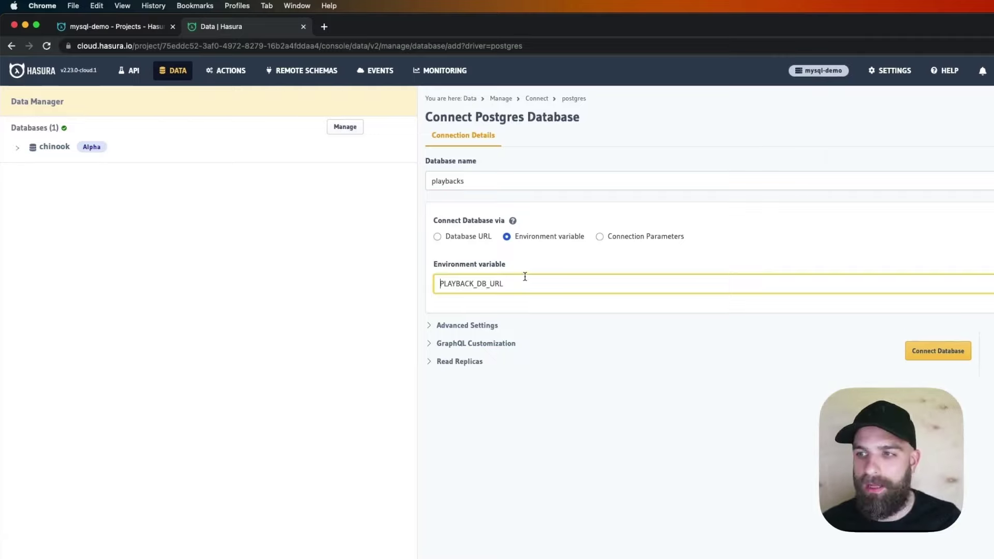
{"action": "left_click", "coordinate": [943, 356]}
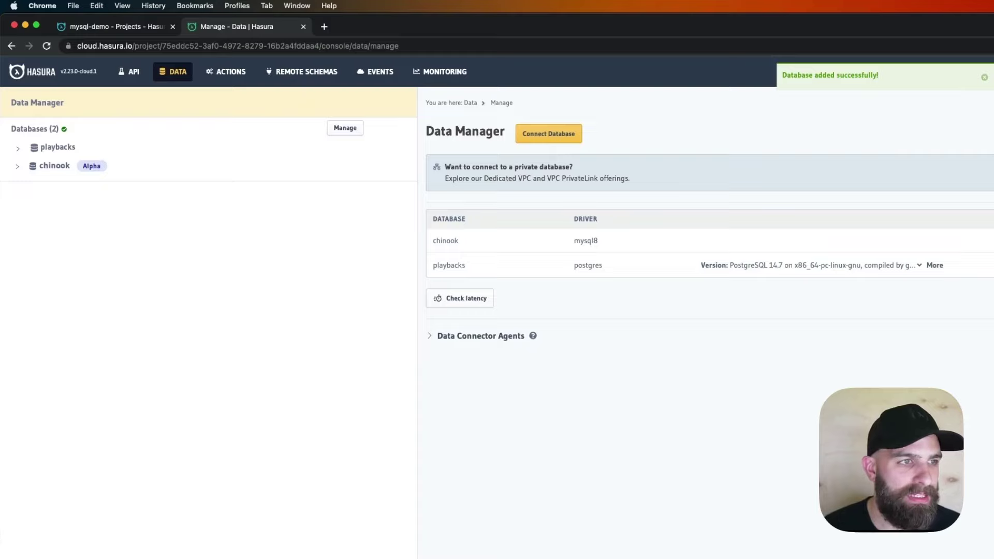
Track all untracked tables in the public schema of the playbacks database.
{"action": "left_click", "coordinate": [68, 149]}
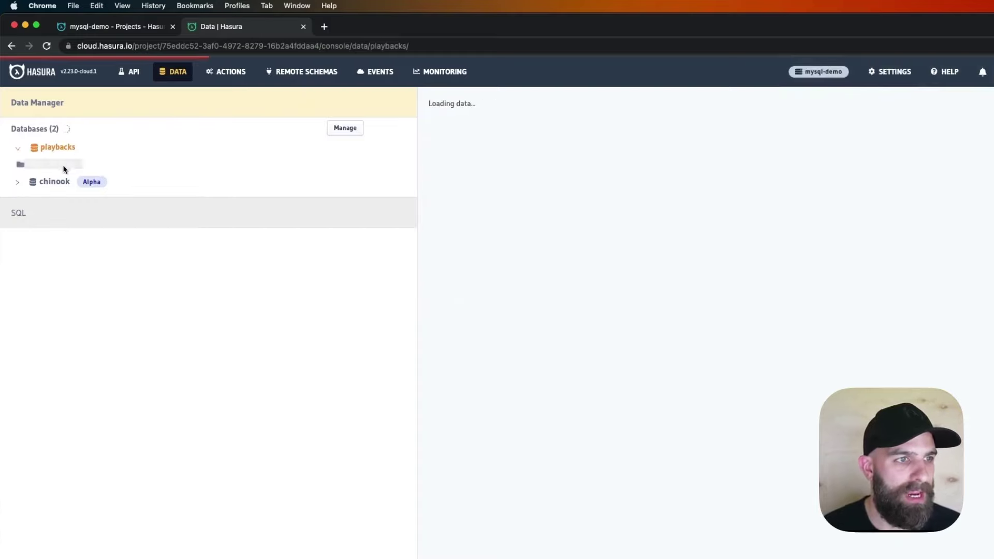
{"action": "left_click", "coordinate": [54, 164]}
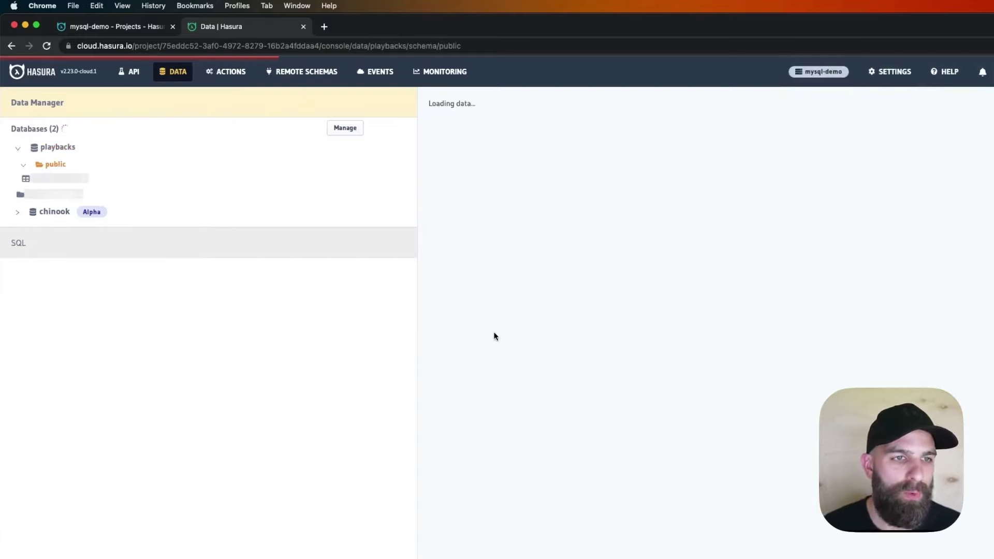
{"action": "left_click", "coordinate": [593, 208]}
{"action": "left_click", "coordinate": [704, 139]}
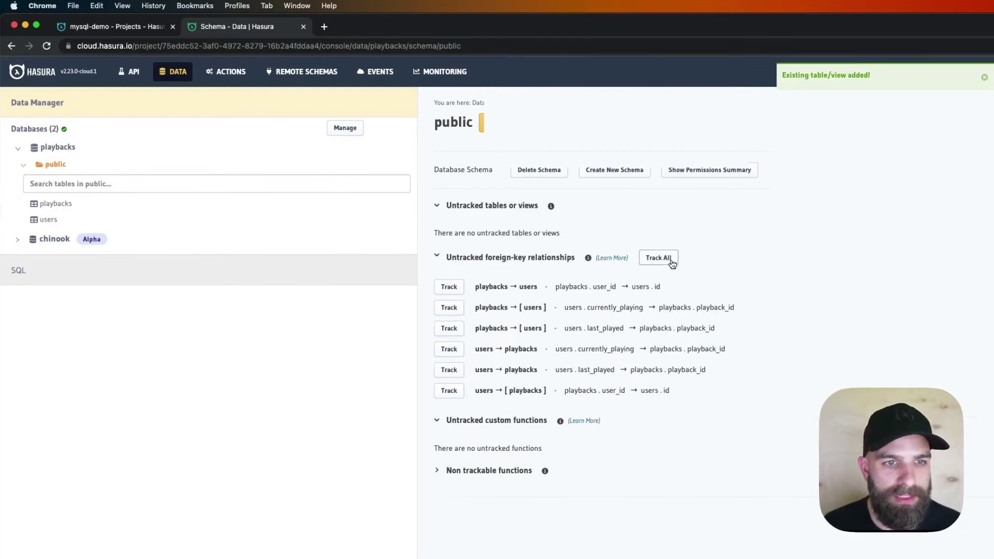
Track all foreign-key relationships in the public schema and browse the rows of the playbacks table.
{"action": "left_click", "coordinate": [671, 261]}
{"action": "left_click", "coordinate": [711, 137]}
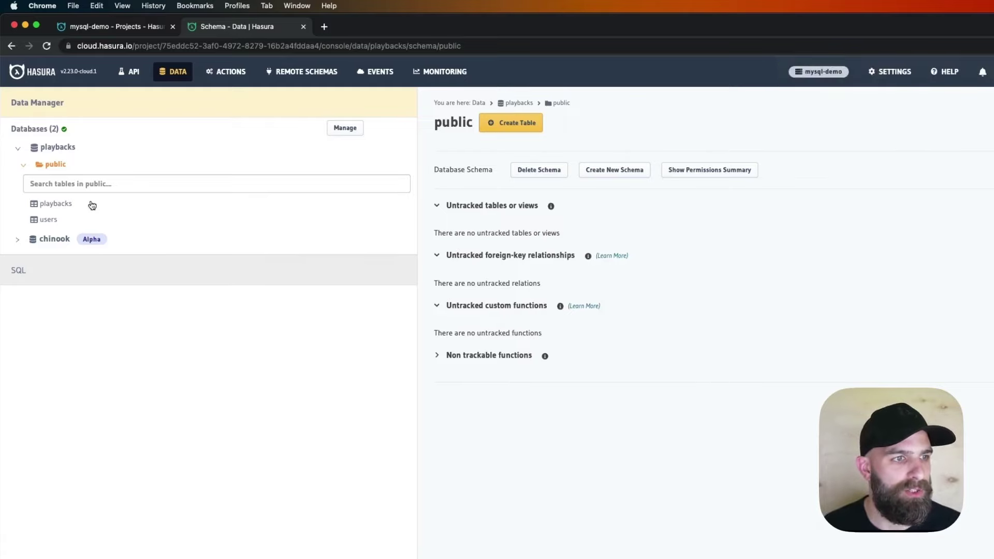
{"action": "left_click", "coordinate": [66, 206]}
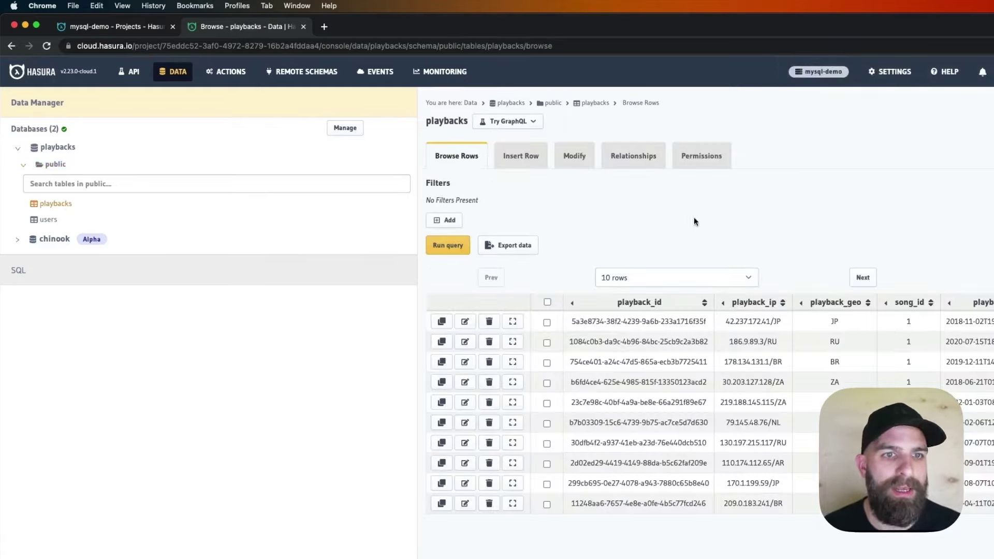
Start a new relationship named track_info on the playbacks table, with chinook / Track as its reference.
{"action": "left_click", "coordinate": [635, 157]}
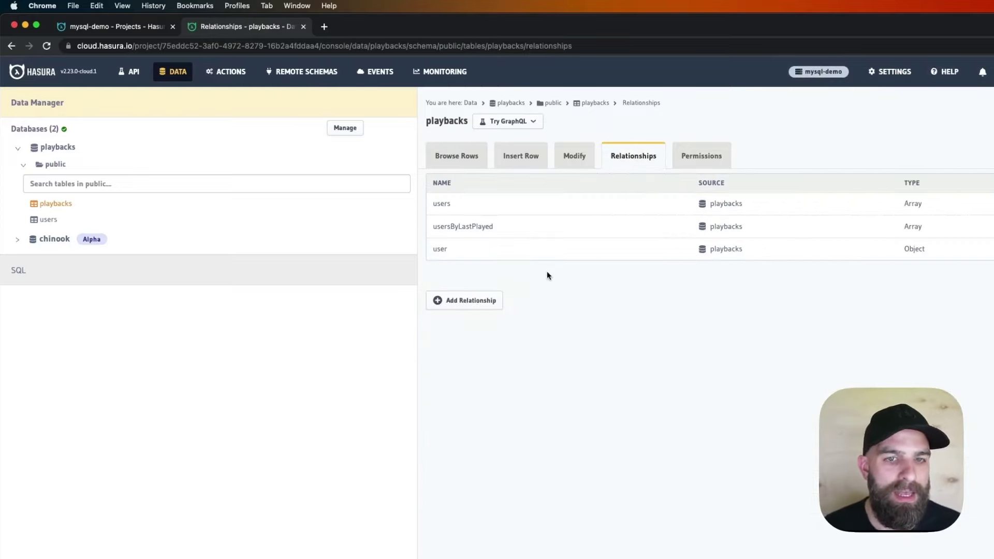
{"action": "left_click", "coordinate": [488, 299]}
{"action": "left_click", "coordinate": [384, 165]}
{"action": "type", "text": "track_info"}
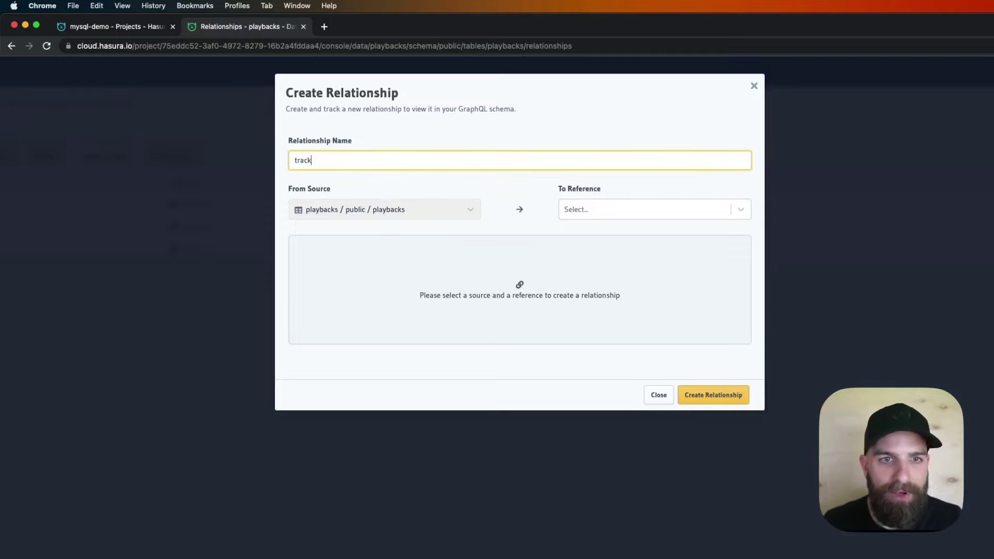
{"action": "left_click", "coordinate": [614, 212]}
{"action": "scroll", "coordinate": [646, 300], "scroll_direction": "down", "scroll_amount": 1}
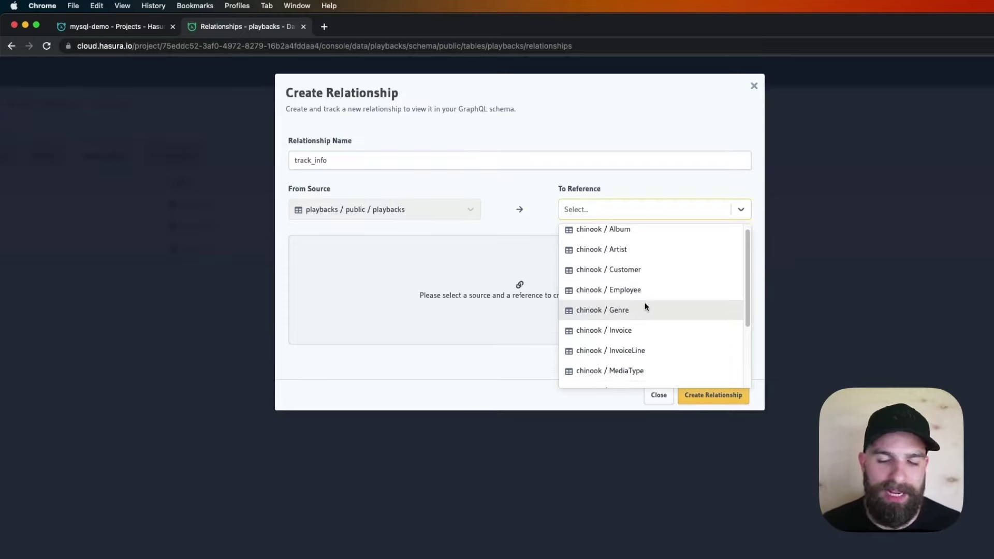
{"action": "scroll", "coordinate": [644, 287], "scroll_direction": "down", "scroll_amount": 4}
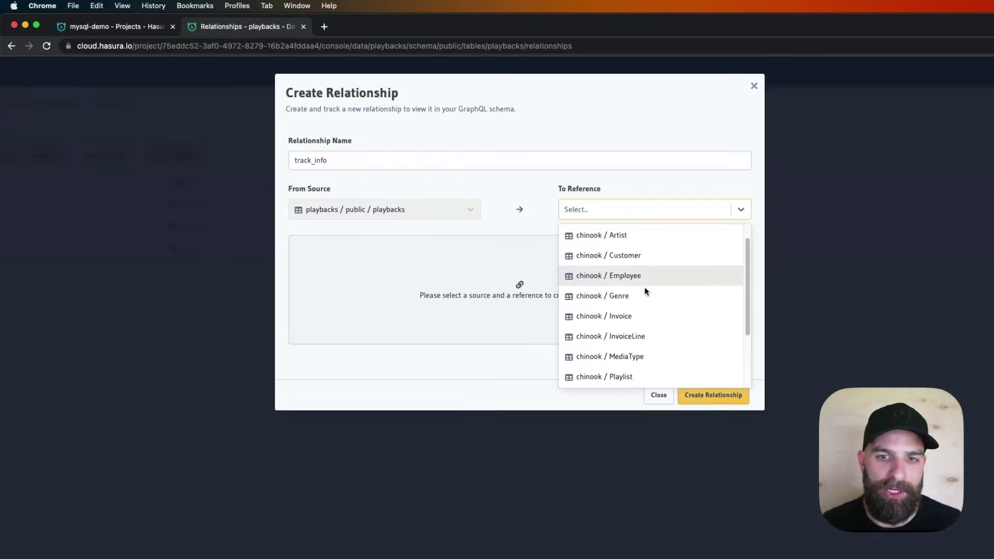
{"action": "scroll", "coordinate": [635, 342], "scroll_direction": "down", "scroll_amount": 3}
{"action": "left_click", "coordinate": [636, 337]}
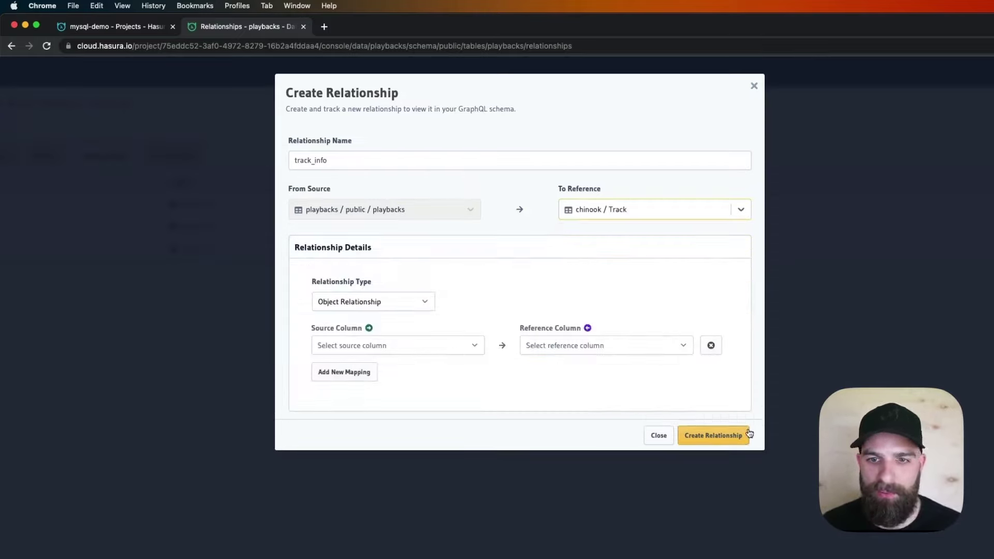
Map source column song_id to reference column TrackId and create the object relationship.
{"action": "left_click", "coordinate": [393, 346]}
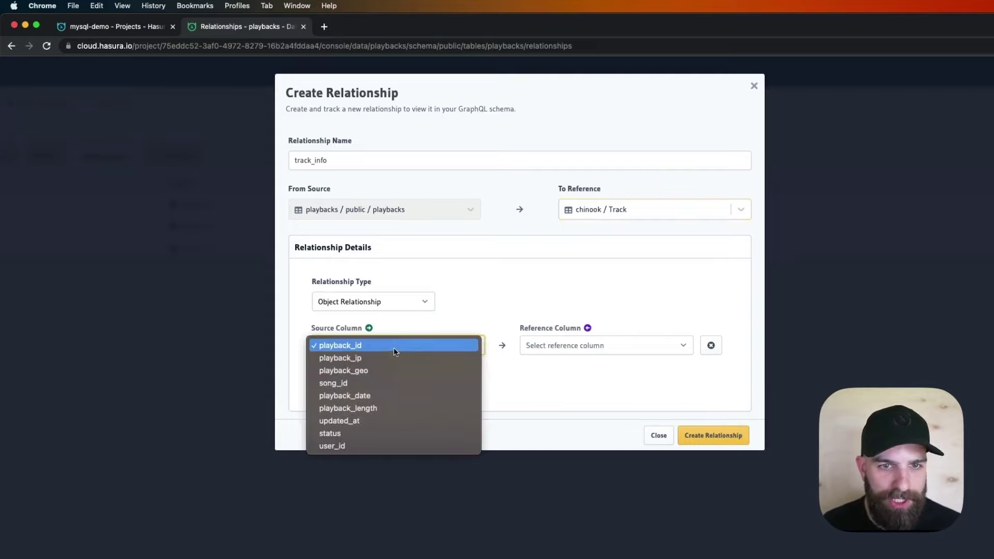
{"action": "left_click", "coordinate": [381, 383]}
{"action": "left_click", "coordinate": [596, 347]}
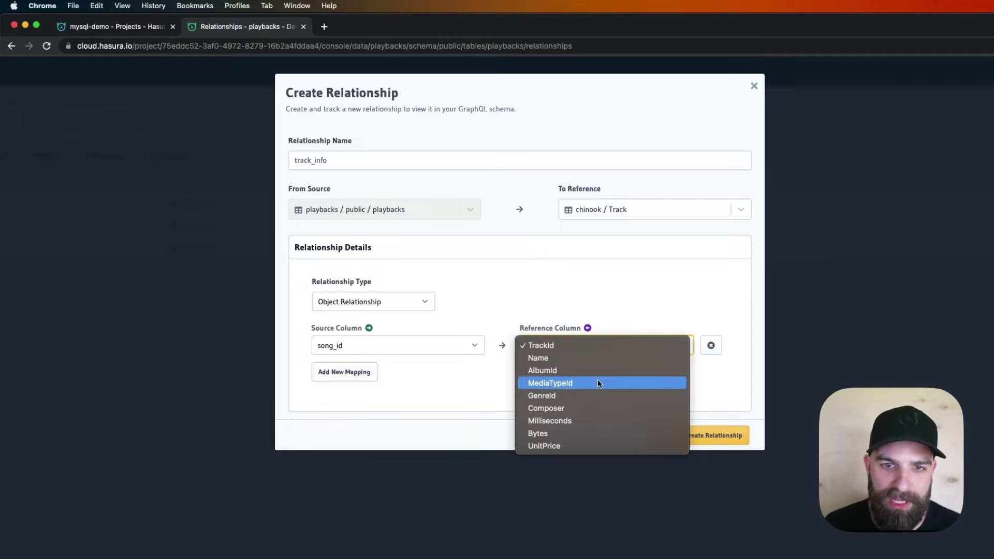
{"action": "left_click", "coordinate": [595, 343]}
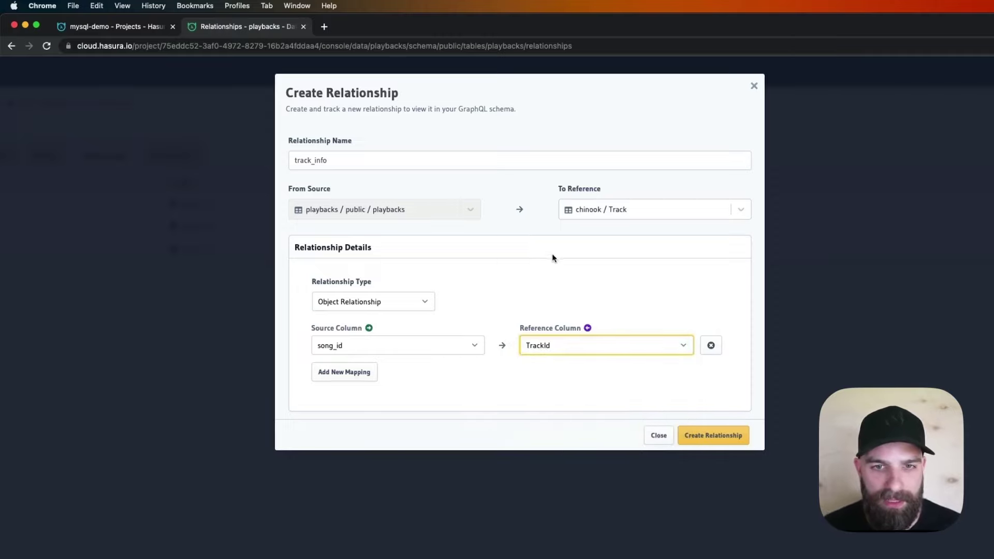
{"action": "left_click", "coordinate": [720, 444]}
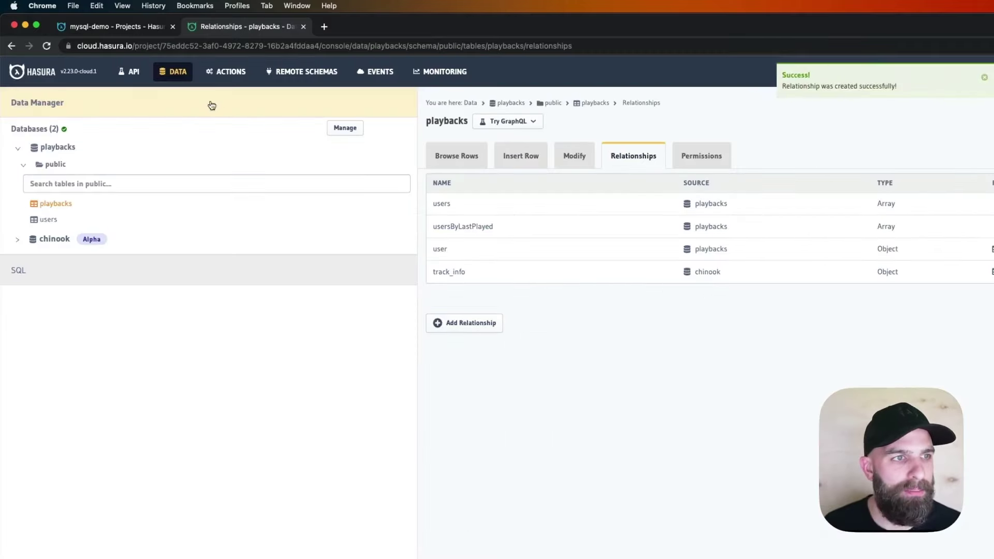
Replace the existing operation in the API explorer with a new query on playbacks.
{"action": "left_click", "coordinate": [129, 72]}
{"action": "key", "text": "cmd+a"}
{"action": "key", "text": "BackSpace"}
{"action": "type", "text": "{"}
{"action": "key", "text": "Return"}
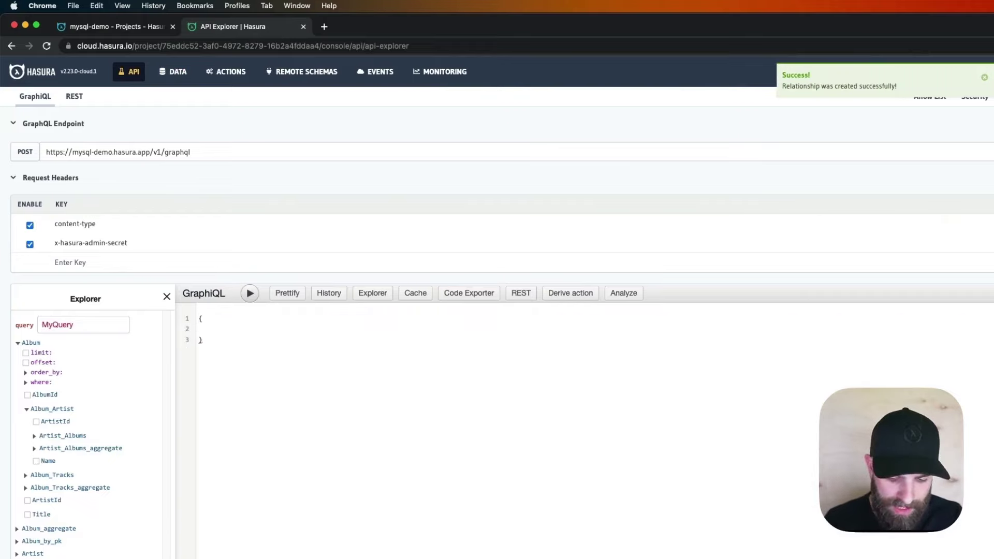
{"action": "type", "text": "playbacks {"}
{"action": "key", "text": "Return"}
{"action": "key", "text": "BackSpace"}
{"action": "key", "text": "BackSpace"}
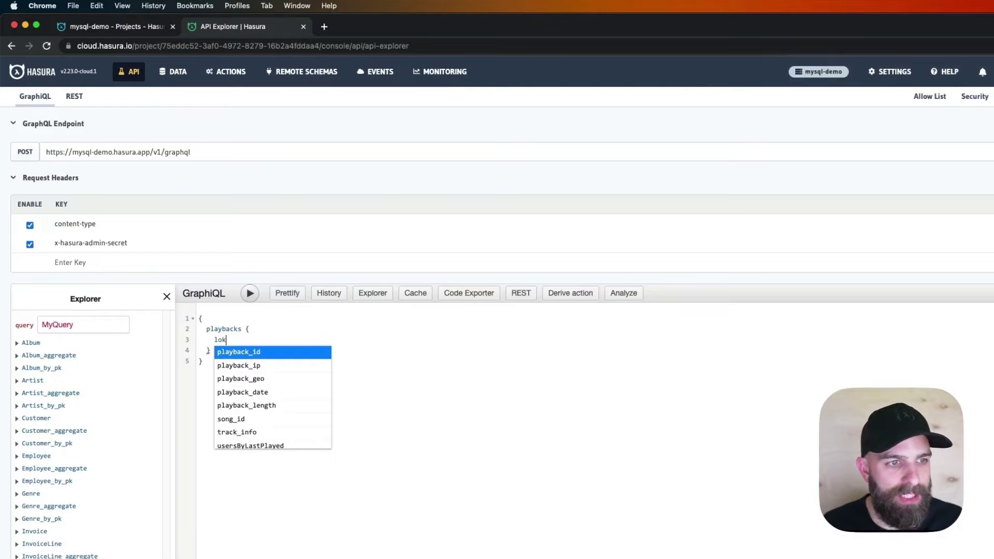
Nest the track_info relationship inside playbacks and add the Track_Album field to it.
{"action": "type", "text": "track"}
{"action": "key", "text": "Return"}
{"action": "type", "text": "{"}
{"action": "key", "text": "Return"}
{"action": "type", "text": "ALbn"}
{"action": "key", "text": "Down"}
{"action": "key", "text": "Return"}
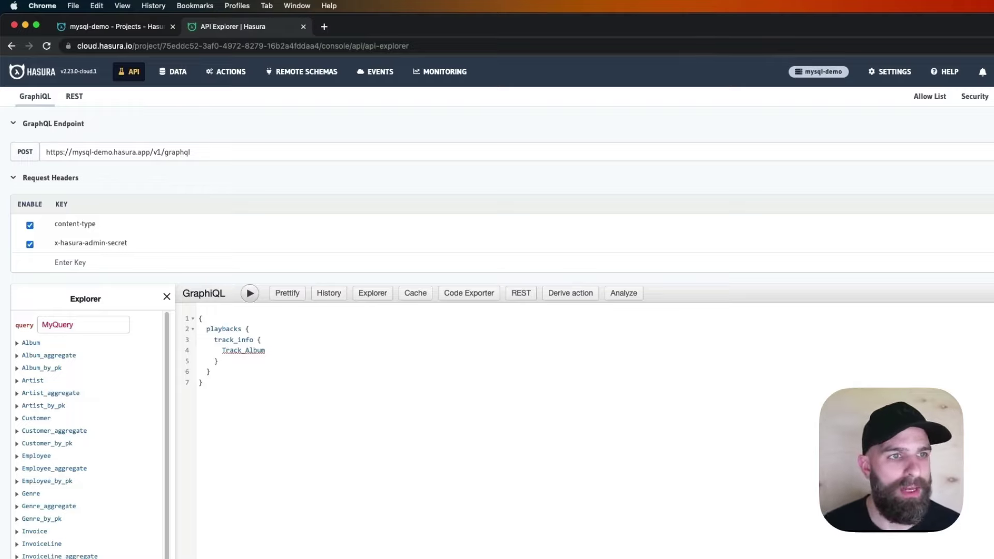
Start adding a remote schema and name it CMS.
{"action": "left_click", "coordinate": [320, 77]}
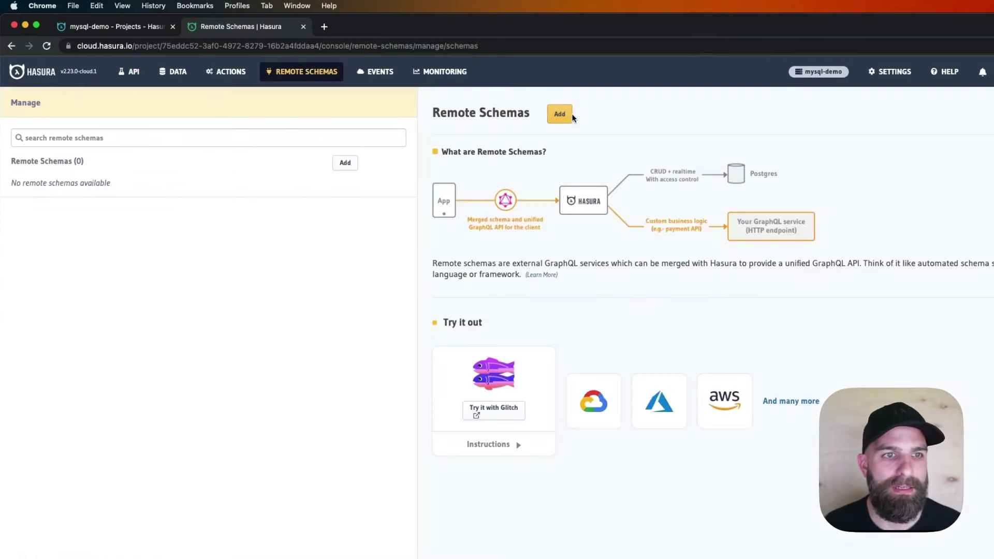
{"action": "left_click", "coordinate": [566, 115]}
{"action": "left_click", "coordinate": [558, 151]}
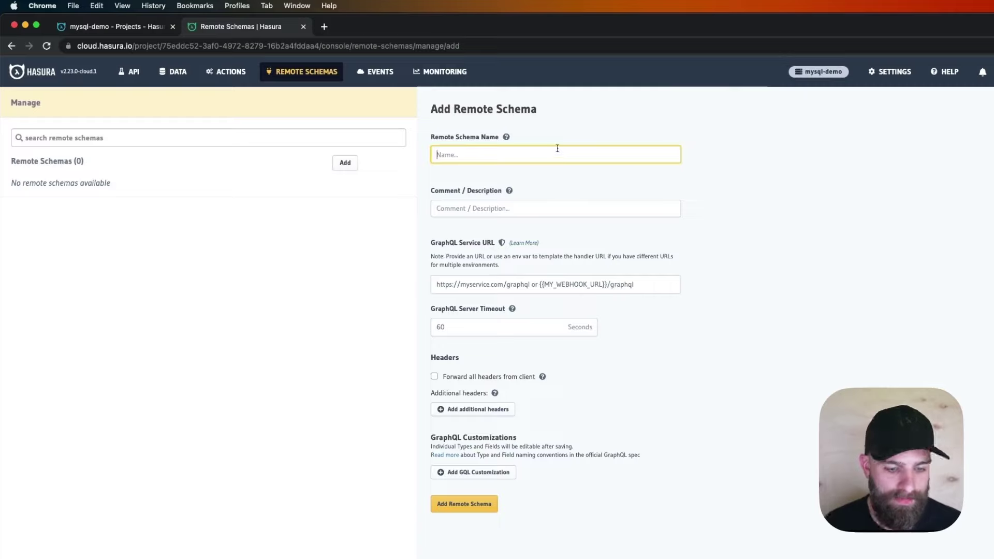
{"action": "type", "text": "CMS"}
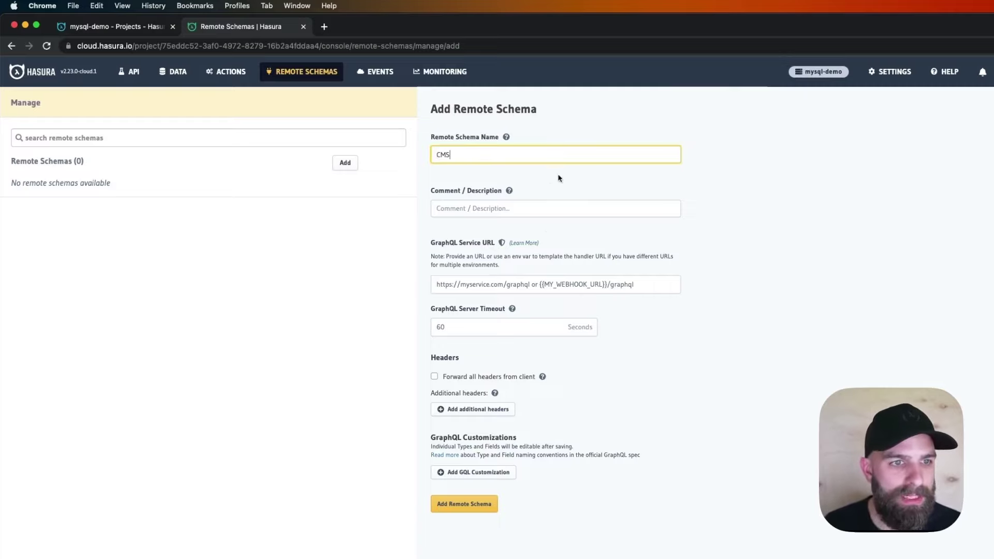
Set the GraphQL service URL to {{CMS_URL}}/graphql and try to add the remote schema.
{"action": "left_click", "coordinate": [521, 284]}
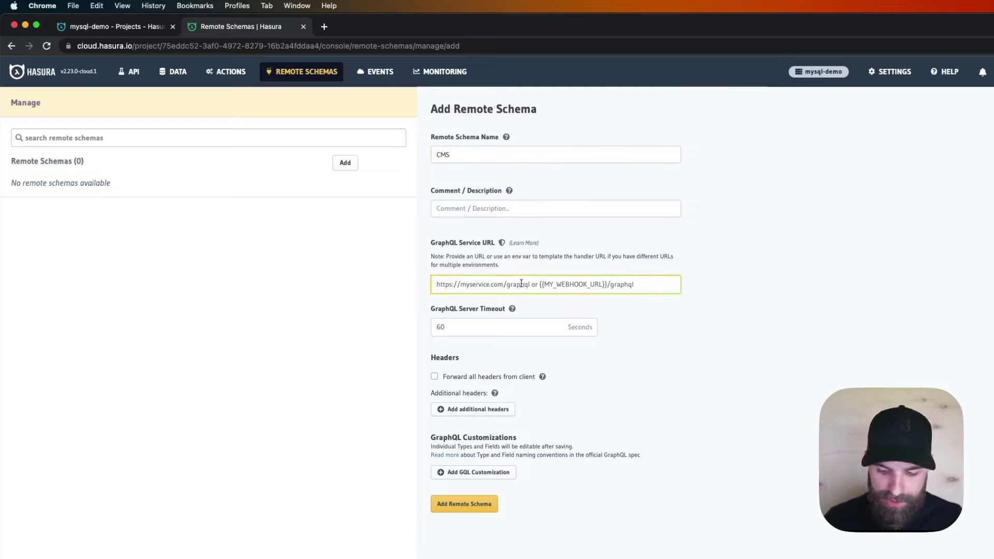
{"action": "type", "text": "{{CS}}"}
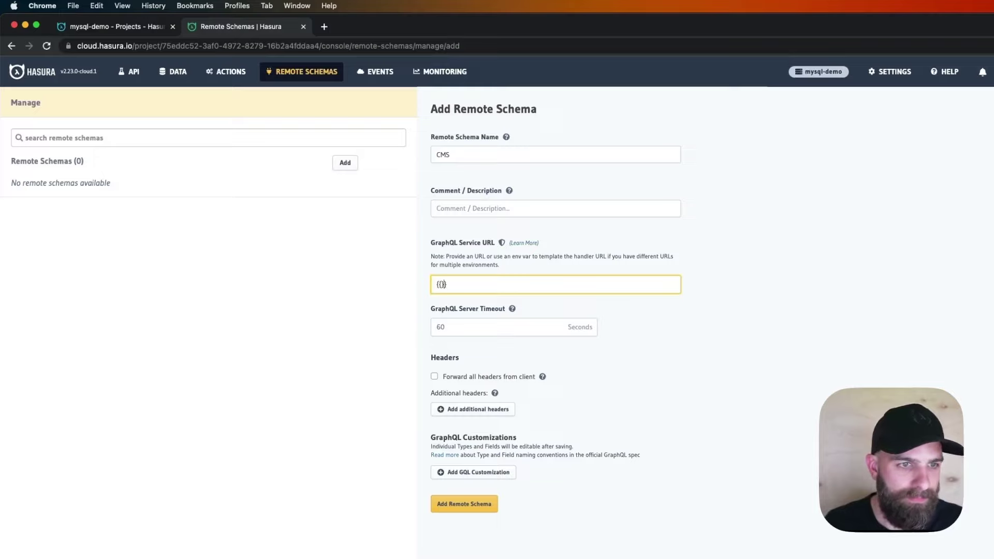
{"action": "key", "text": "Left"}
{"action": "key", "text": "Left"}
{"action": "key", "text": "BackSpace"}
{"action": "type", "text": "MS"}
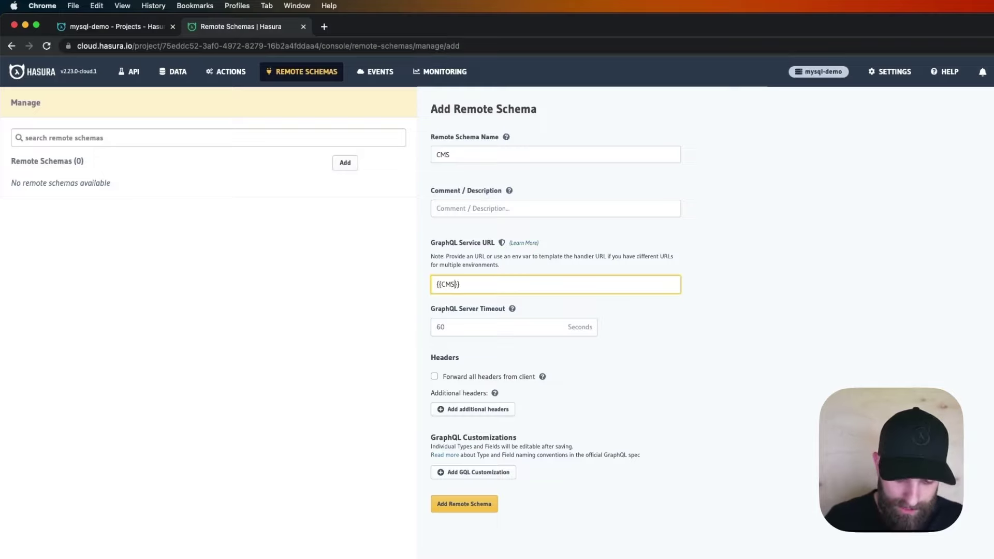
{"action": "type", "text": "_URL}}/graphql"}
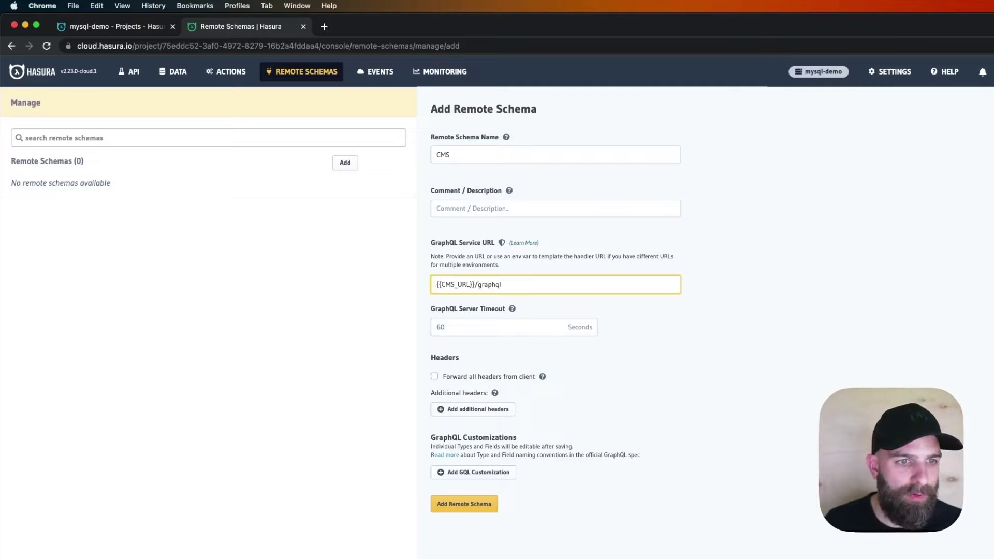
{"action": "left_click", "coordinate": [955, 362]}
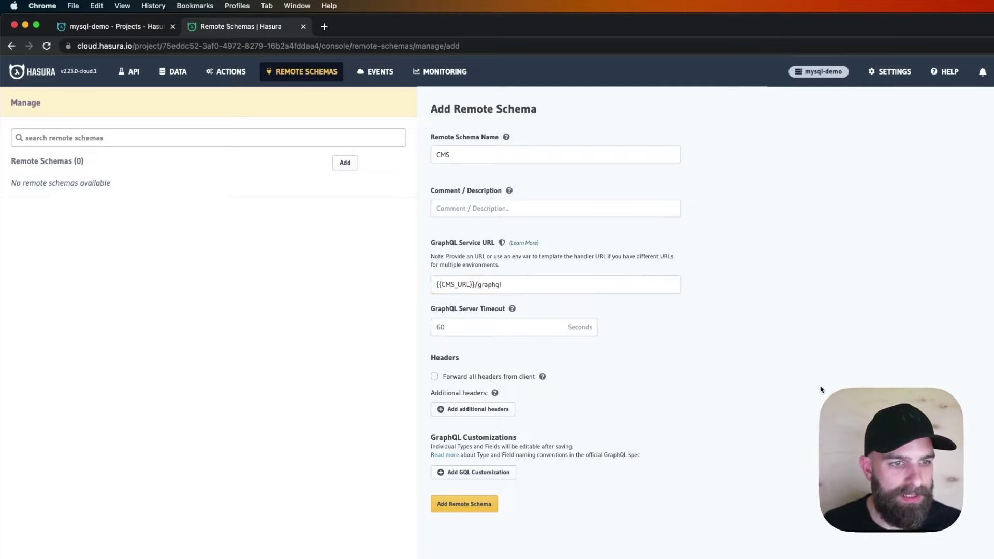
{"action": "left_click", "coordinate": [455, 510]}
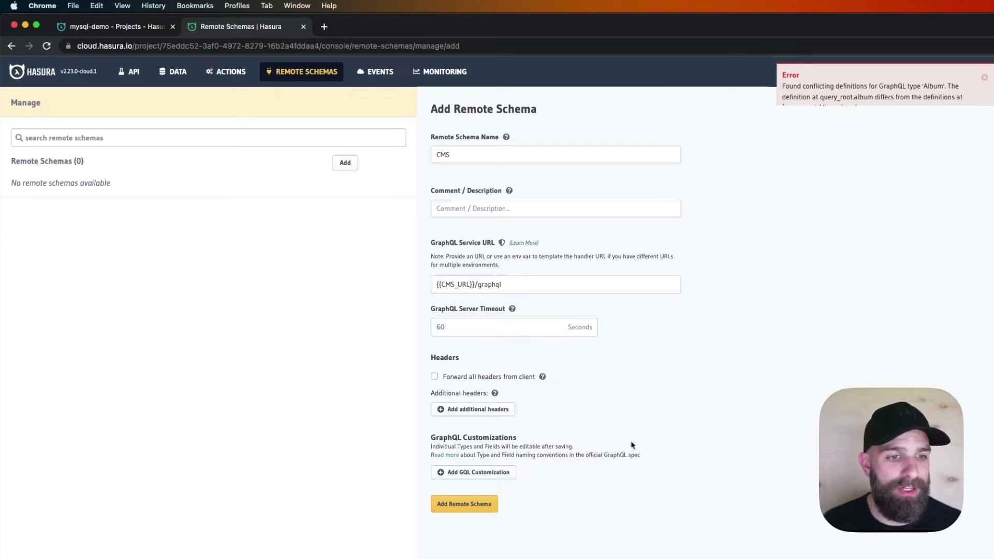
Add the remote schema with root field namespace cms_ and type prefix cms_, and open the API explorer.
{"action": "left_click", "coordinate": [497, 472]}
{"action": "left_click", "coordinate": [660, 342]}
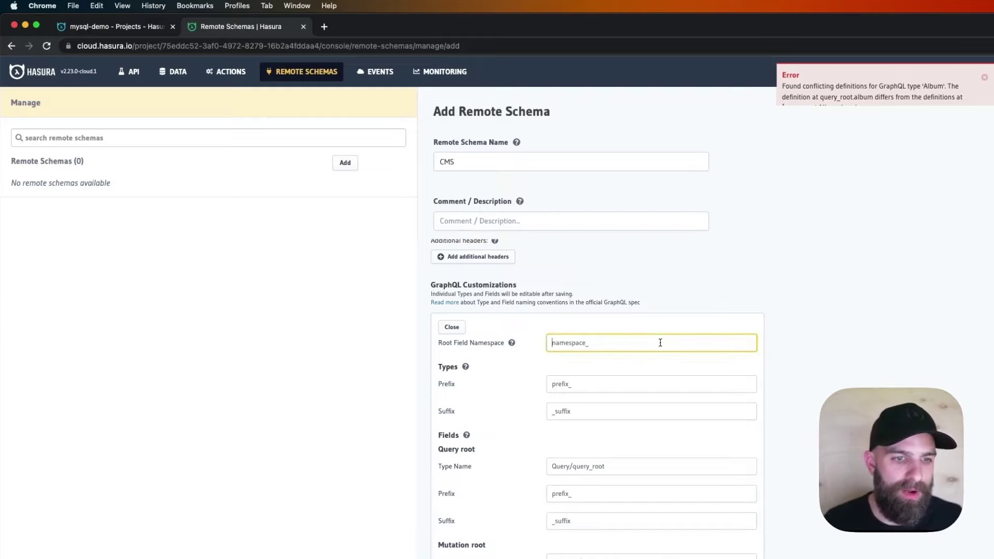
{"action": "type", "text": "cms_"}
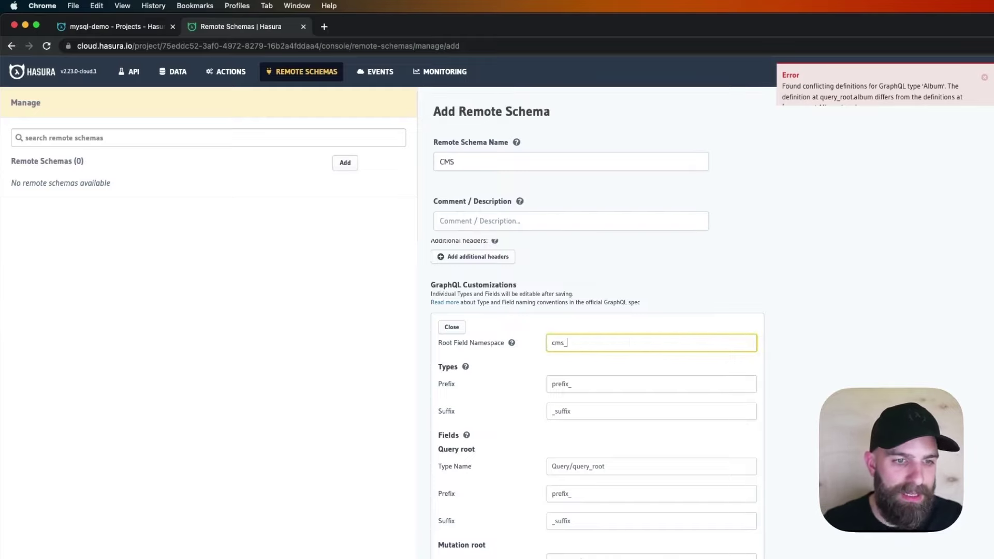
{"action": "left_click", "coordinate": [643, 377]}
{"action": "type", "text": "cms"}
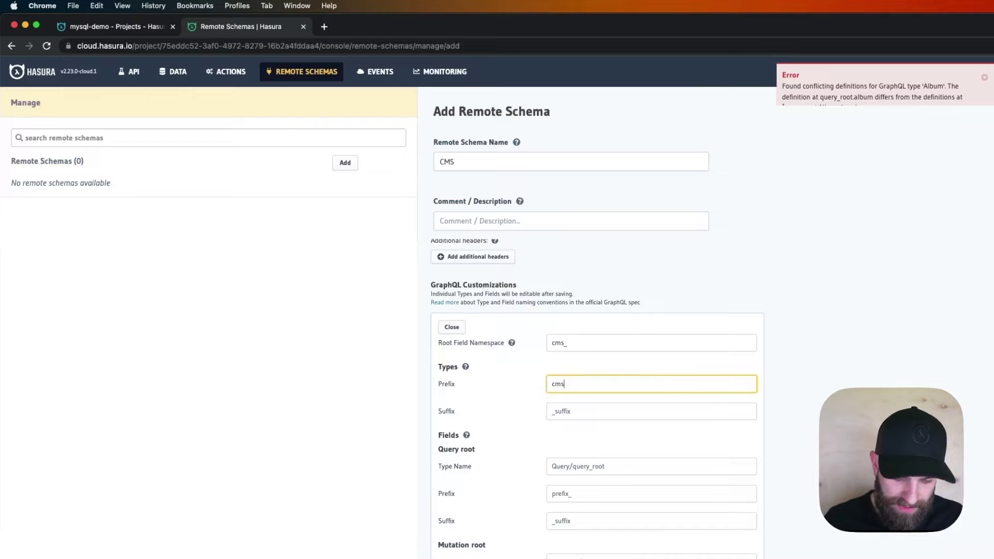
{"action": "type", "text": "_"}
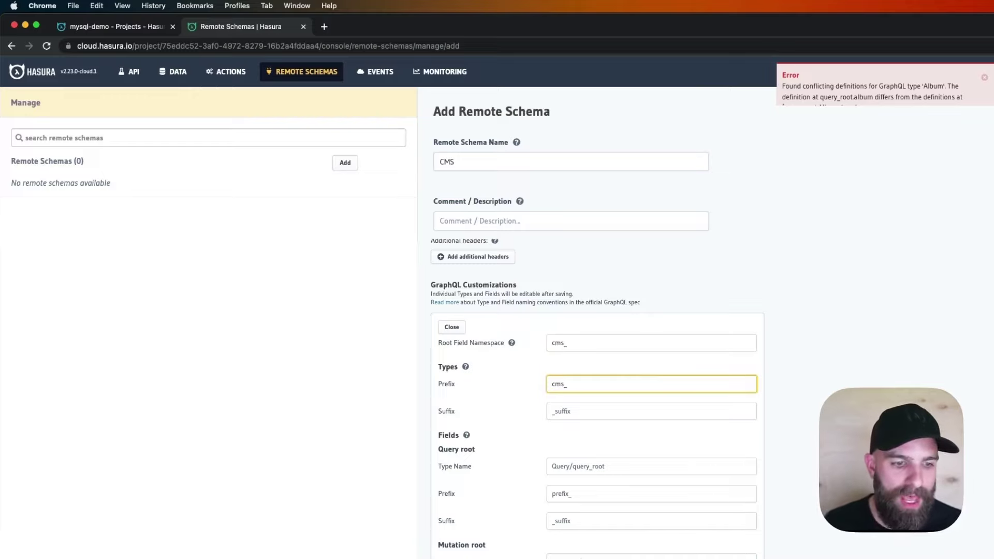
{"action": "key", "text": "Return"}
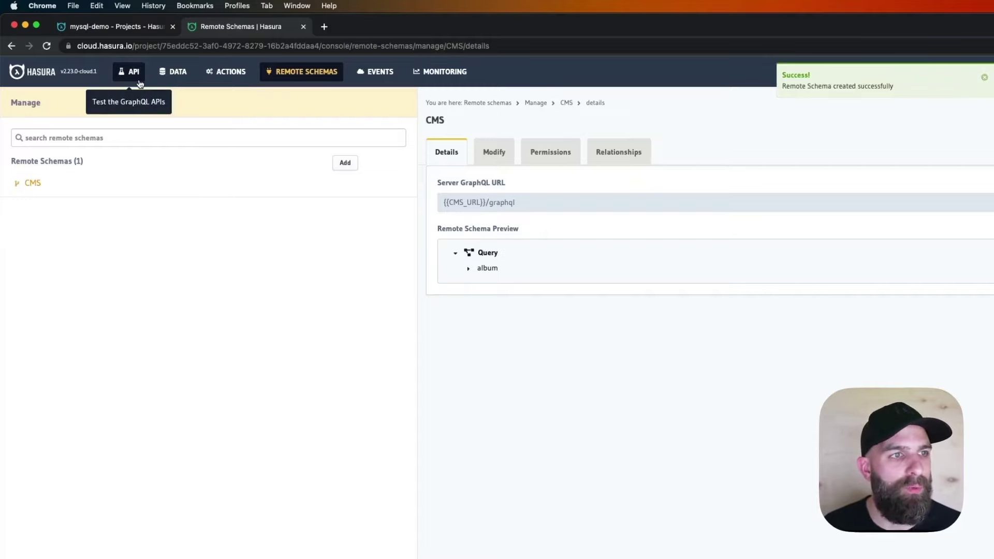
{"action": "left_click", "coordinate": [139, 82]}
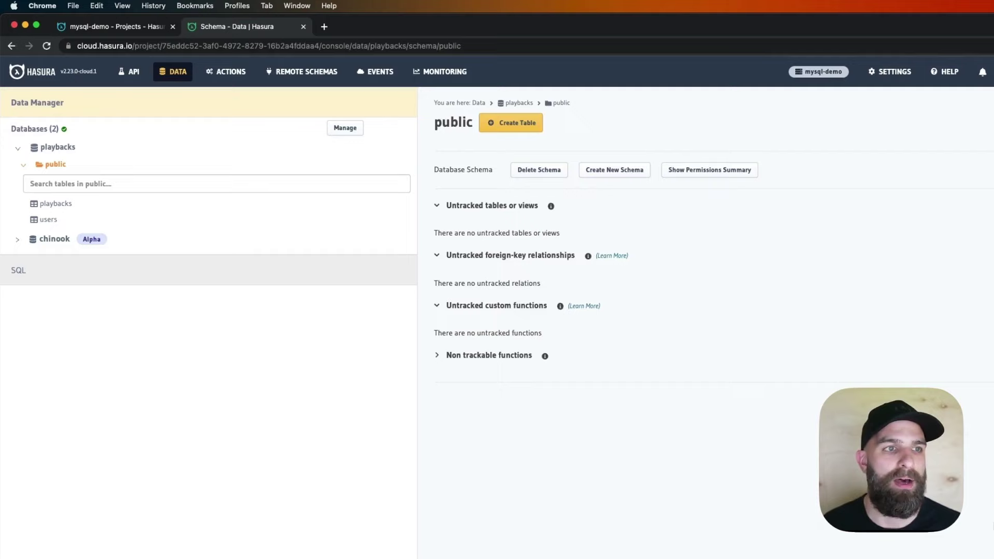
Examine the playback action's definition, response type, webhook handler, execution mode and REST connector request options.
{"action": "left_click", "coordinate": [226, 72]}
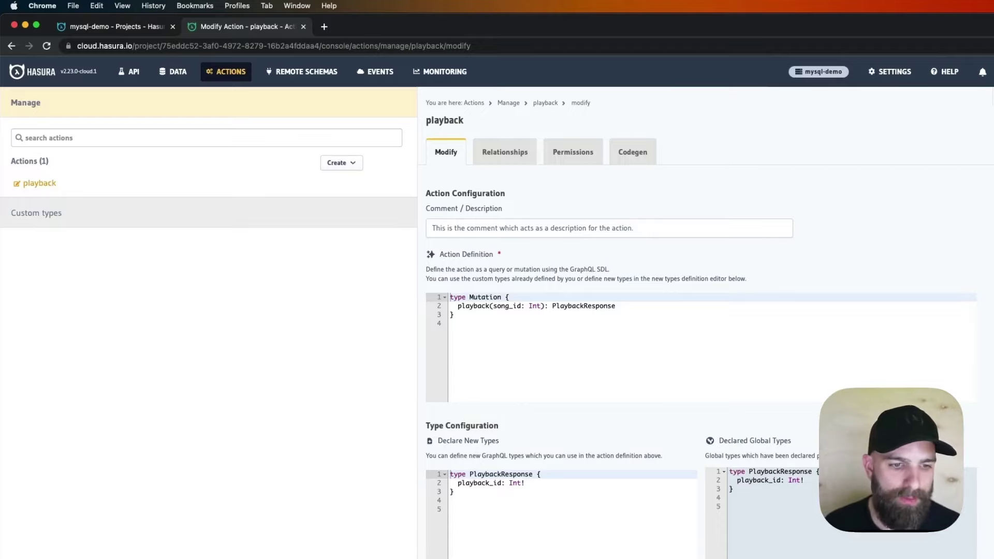
{"action": "scroll", "coordinate": [699, 321], "scroll_direction": "down", "scroll_amount": 5}
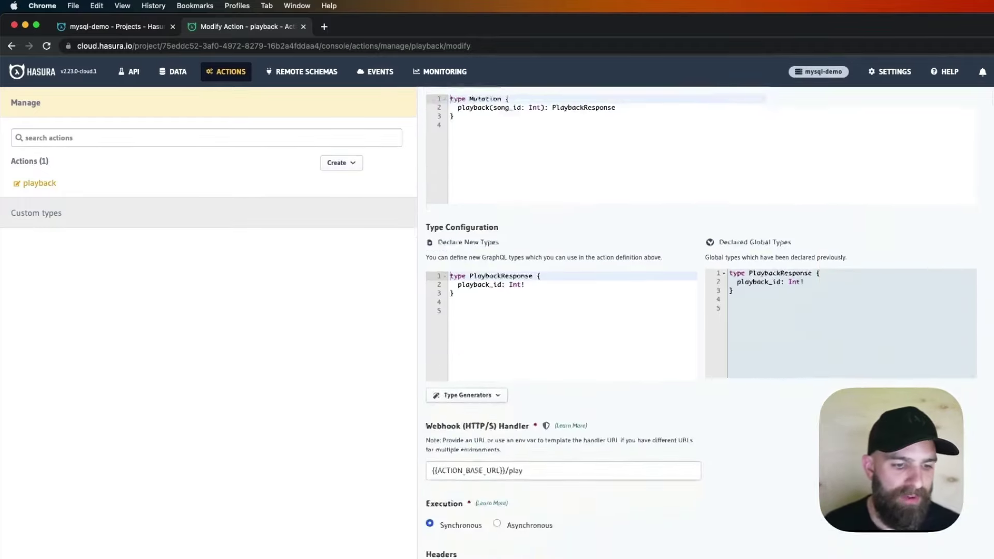
{"action": "scroll", "coordinate": [698, 321], "scroll_direction": "down", "scroll_amount": 6}
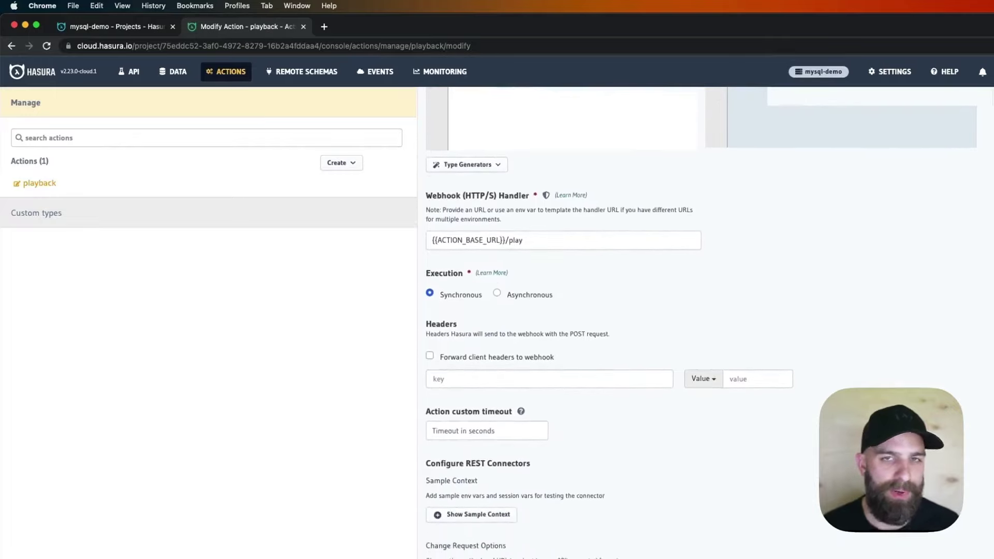
{"action": "scroll", "coordinate": [507, 521], "scroll_direction": "down", "scroll_amount": 8}
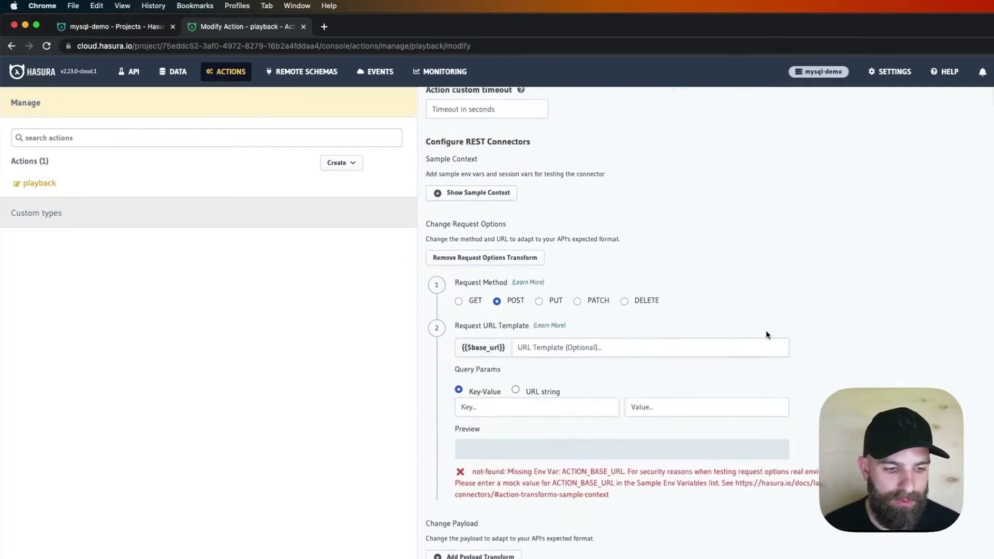
{"action": "scroll", "coordinate": [820, 150], "scroll_direction": "up", "scroll_amount": 3}
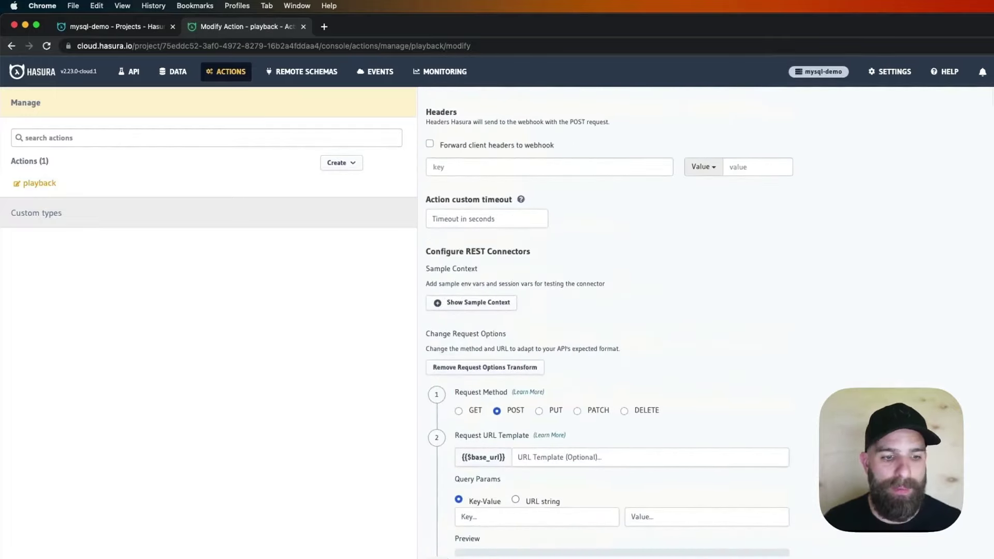
{"action": "scroll", "coordinate": [620, 552], "scroll_direction": "down", "scroll_amount": 4}
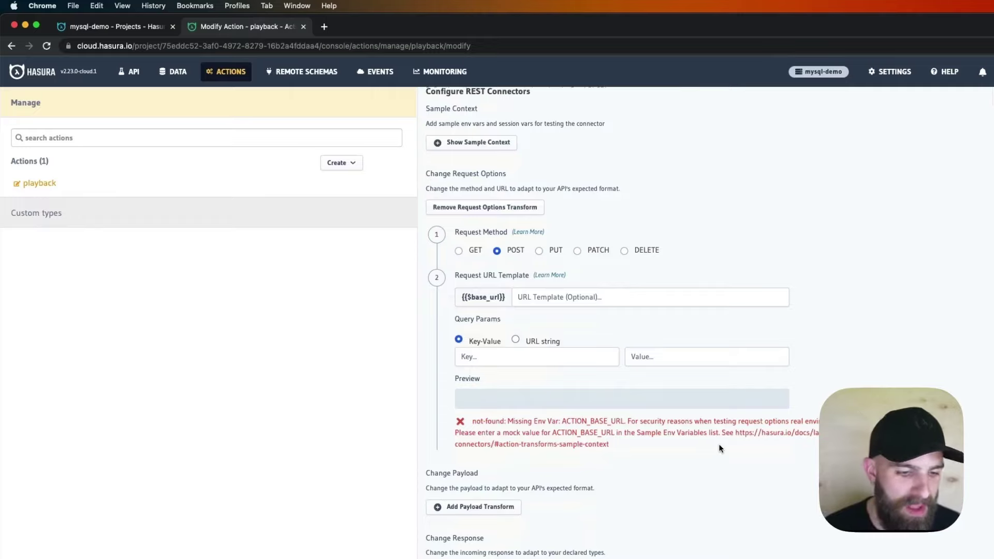
{"action": "scroll", "coordinate": [718, 449], "scroll_direction": "up", "scroll_amount": 6}
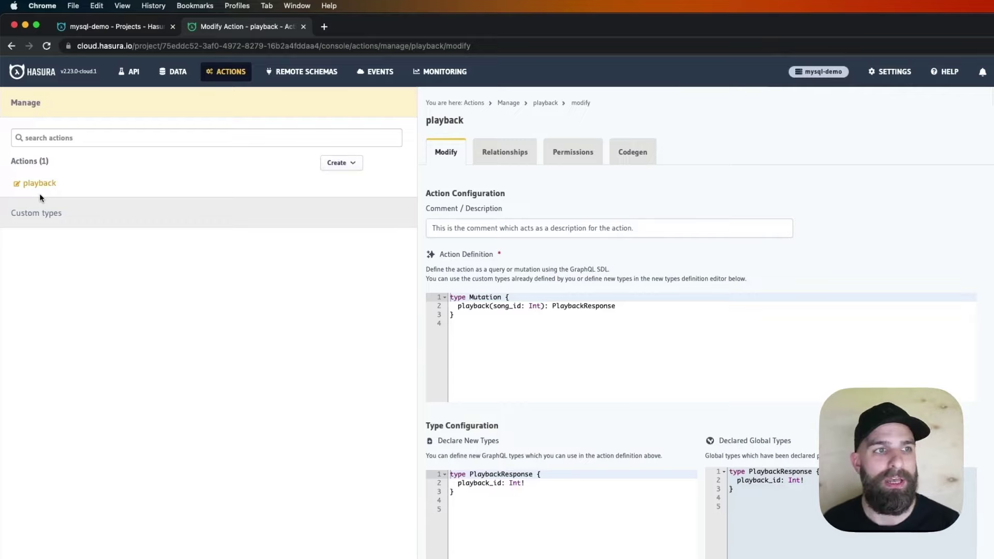
Return to the data manager and browse the rows of the playbacks table in the public schema.
{"action": "left_click", "coordinate": [170, 83]}
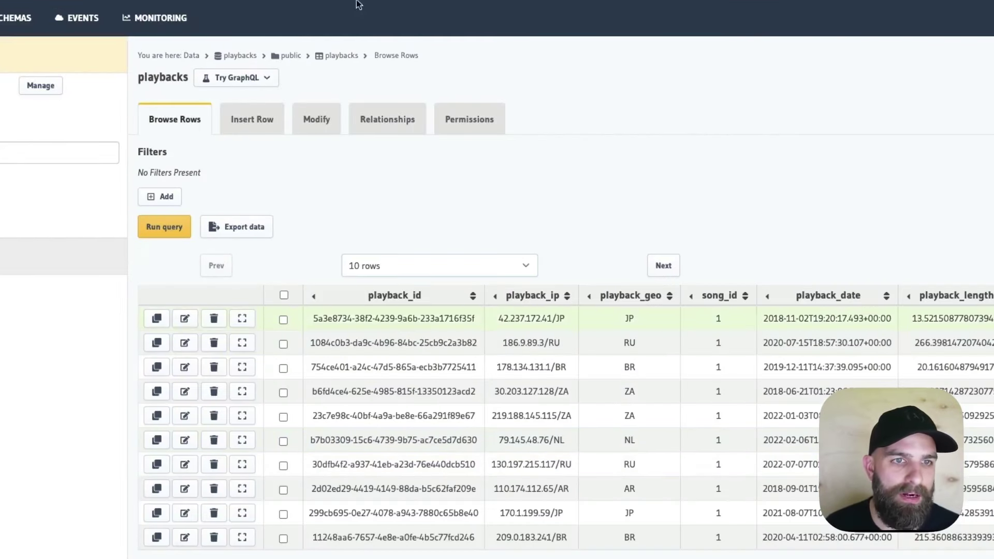
Add a new role named user to the playbacks table's permissions and open its select permission for editing.
{"action": "left_click", "coordinate": [470, 120]}
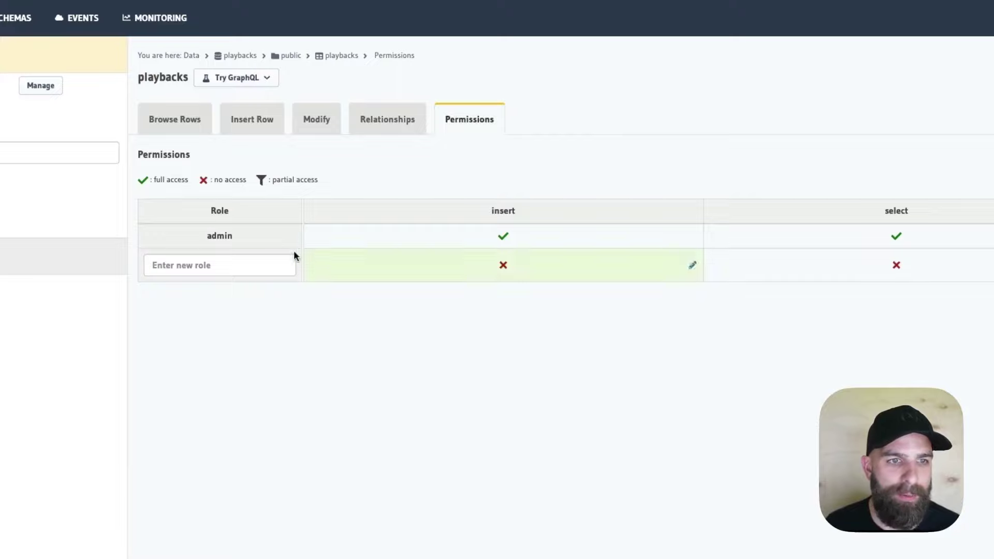
{"action": "left_click", "coordinate": [268, 255]}
{"action": "type", "text": "user"}
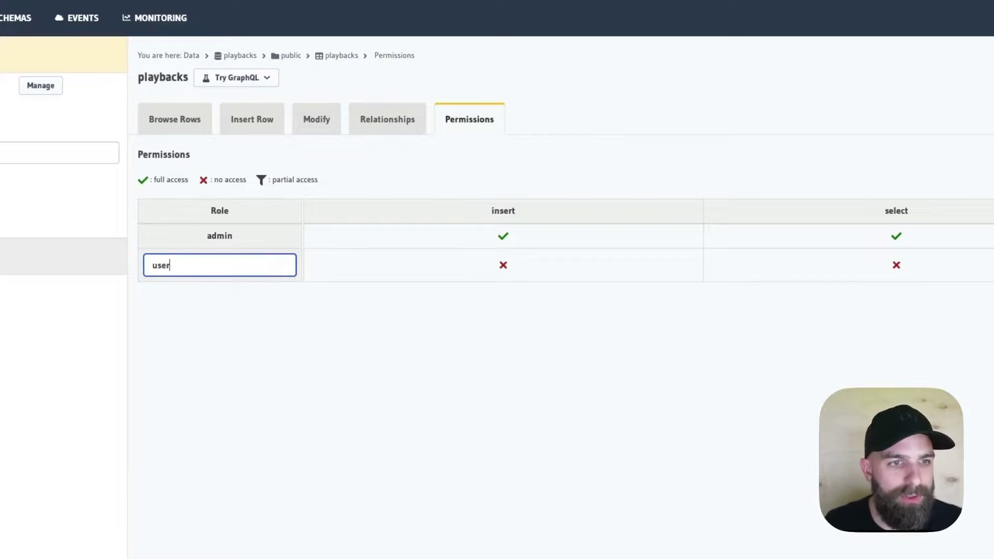
{"action": "left_click", "coordinate": [748, 274]}
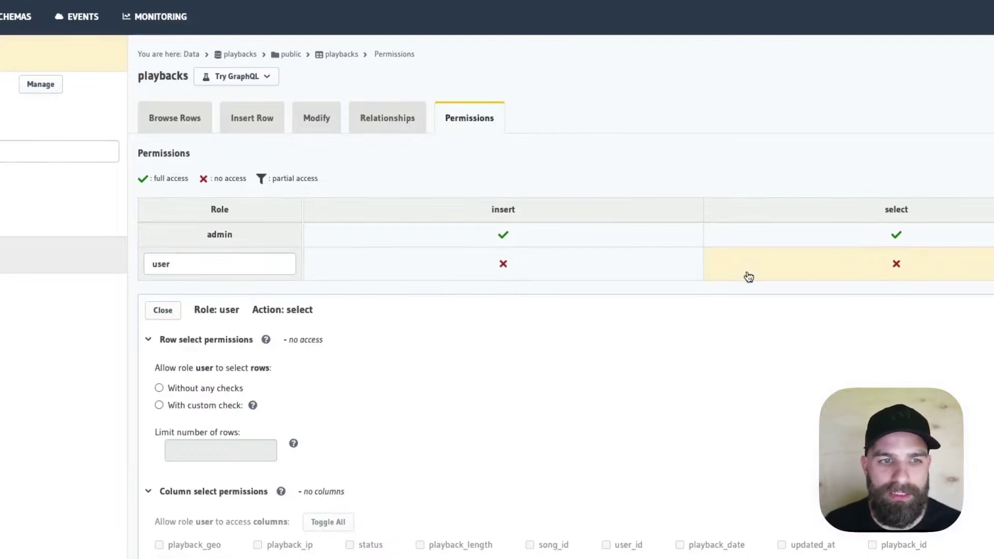
Restrict the user role's row selection with a custom check that user_id _eq X-Hasura-User-Id.
{"action": "left_click", "coordinate": [201, 406]}
{"action": "left_click", "coordinate": [222, 471]}
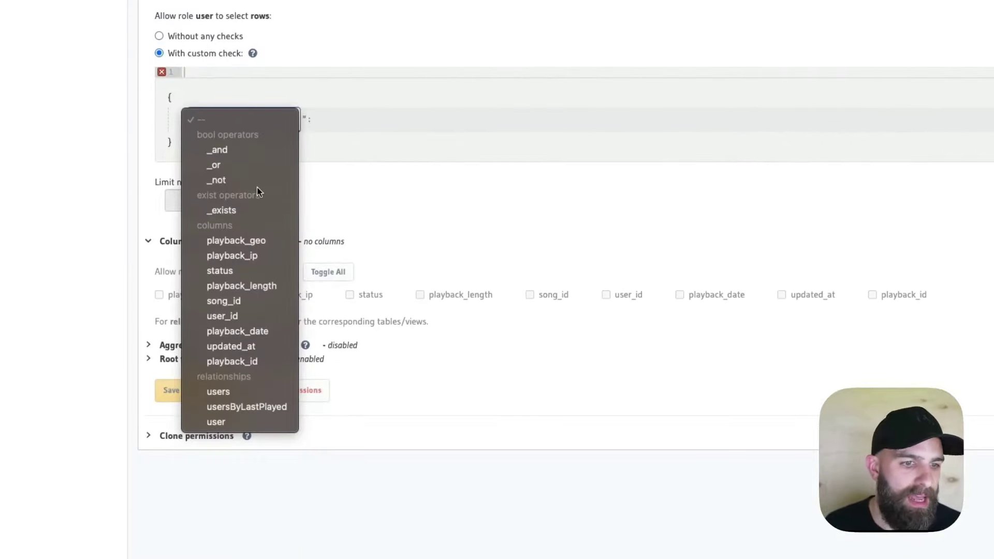
{"action": "left_click", "coordinate": [243, 314]}
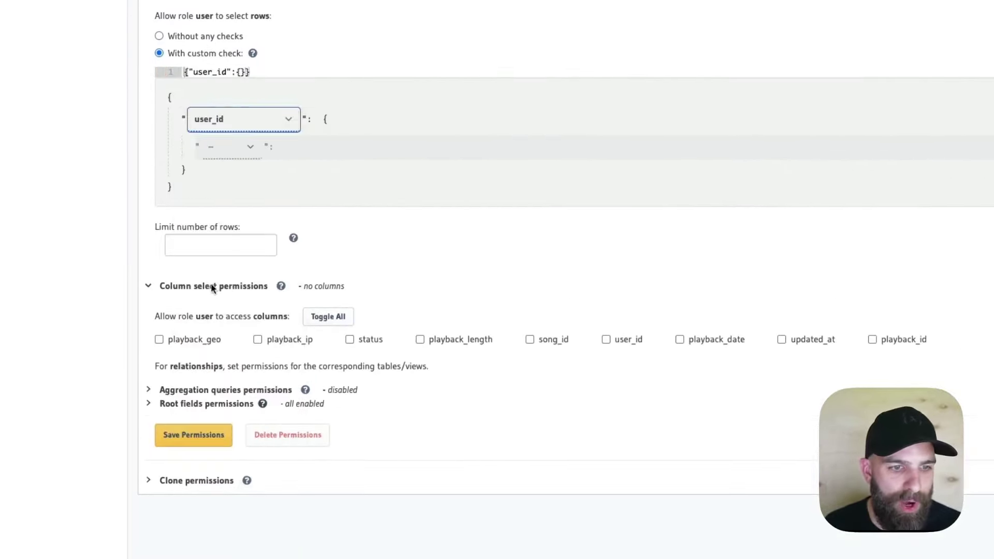
{"action": "left_click", "coordinate": [221, 151]}
{"action": "left_click", "coordinate": [222, 162]}
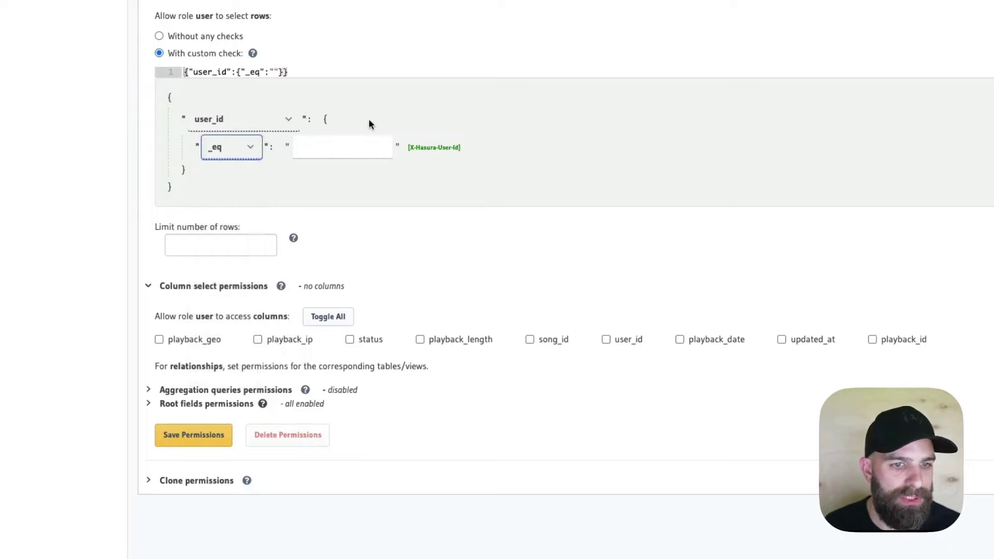
{"action": "left_click", "coordinate": [433, 149]}
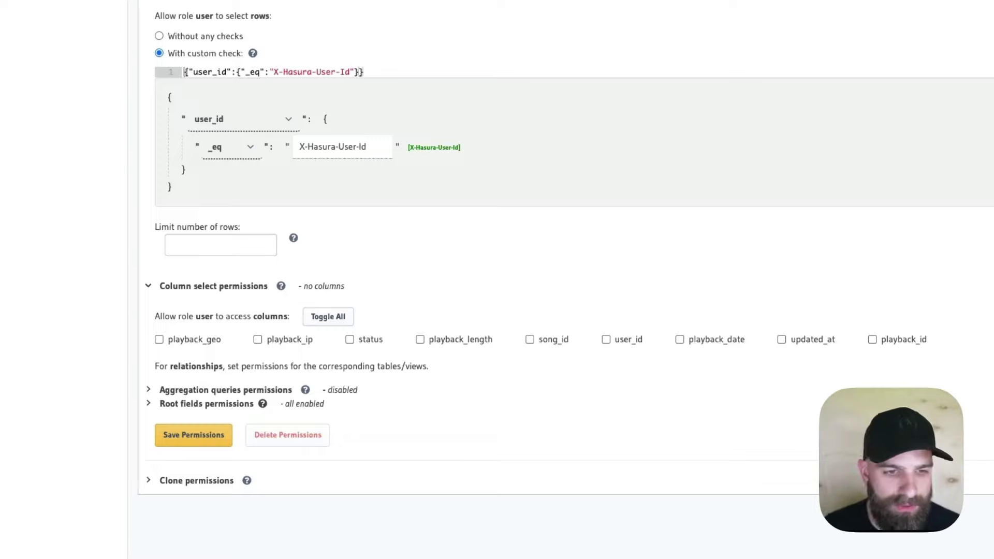
Allow the user role to select every playbacks column except updated_at, and save the permissions.
{"action": "left_click", "coordinate": [330, 325]}
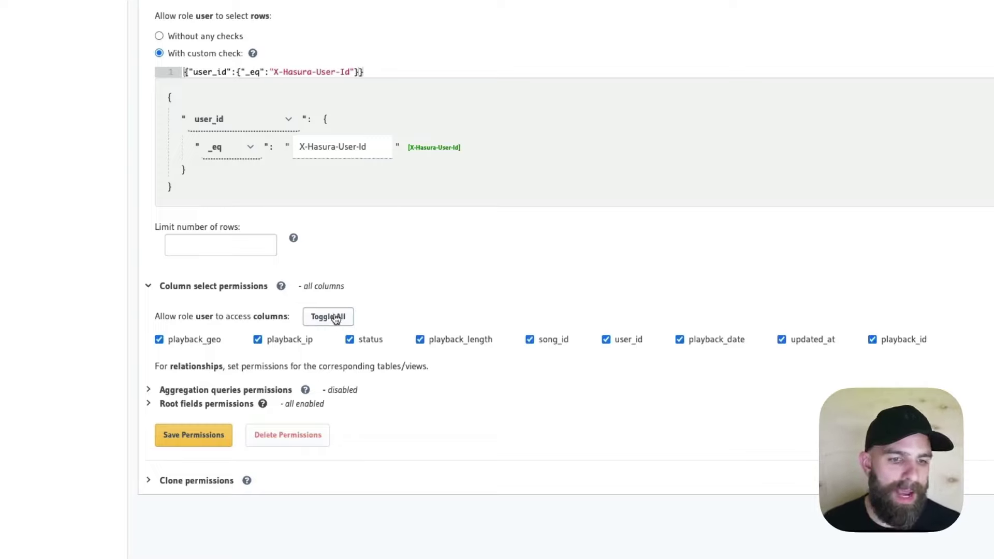
{"action": "left_click", "coordinate": [794, 349]}
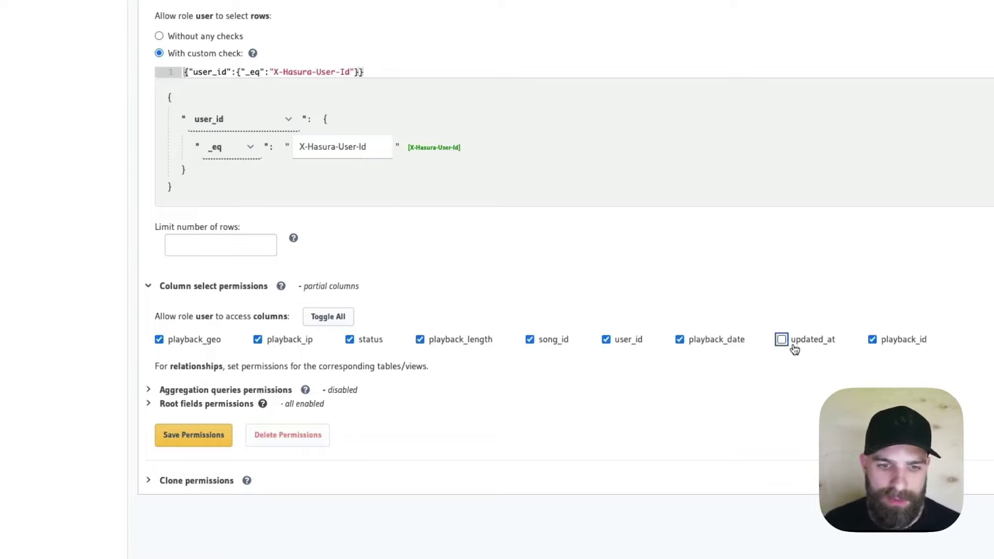
{"action": "left_click", "coordinate": [201, 440]}
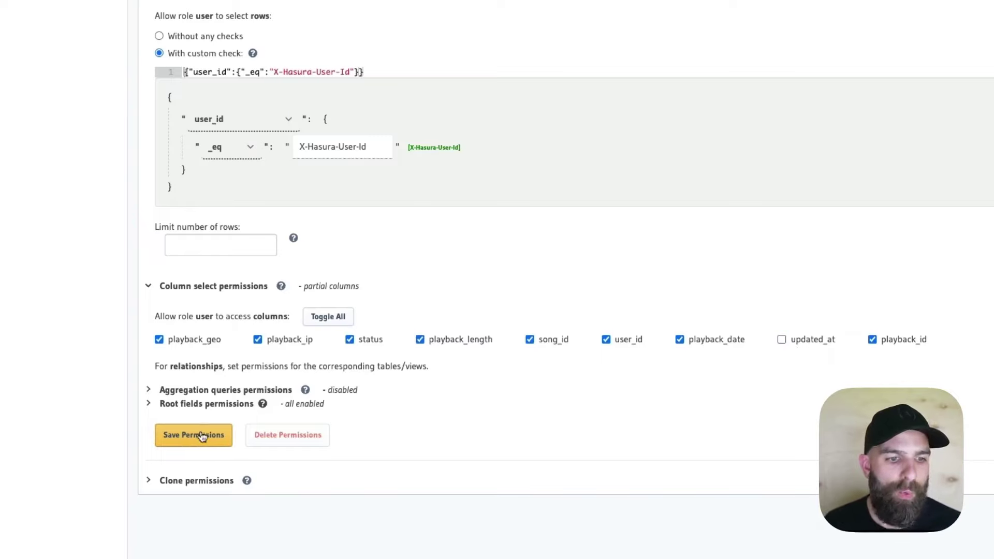